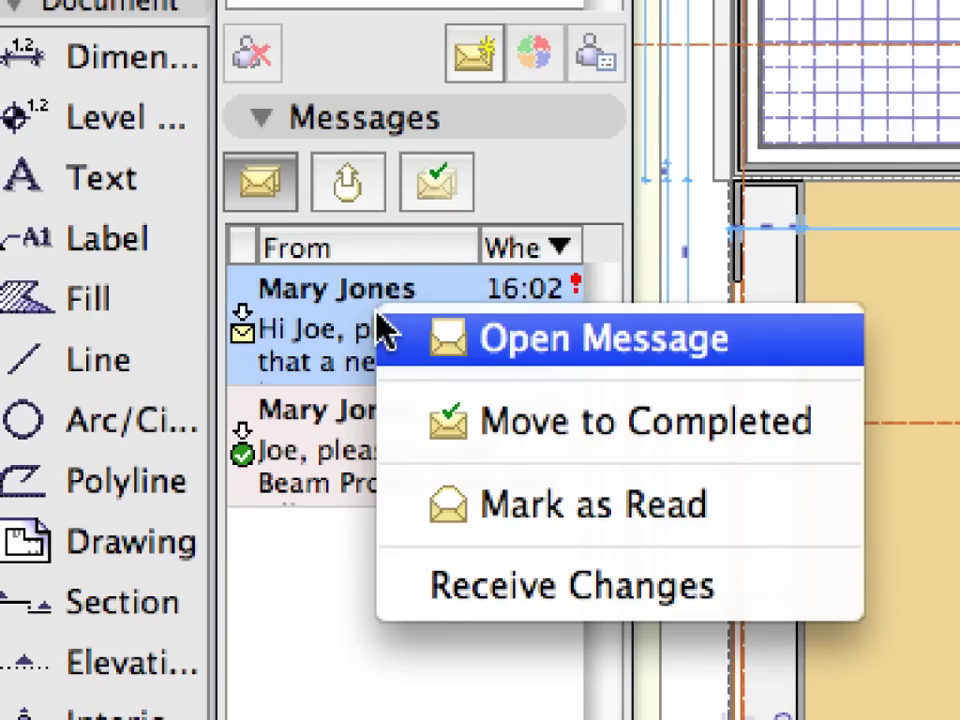
Receive the teammate's latest project changes from the new message in the Teamwork Messages list
{"action": "left_click", "coordinate": [778, 592]}
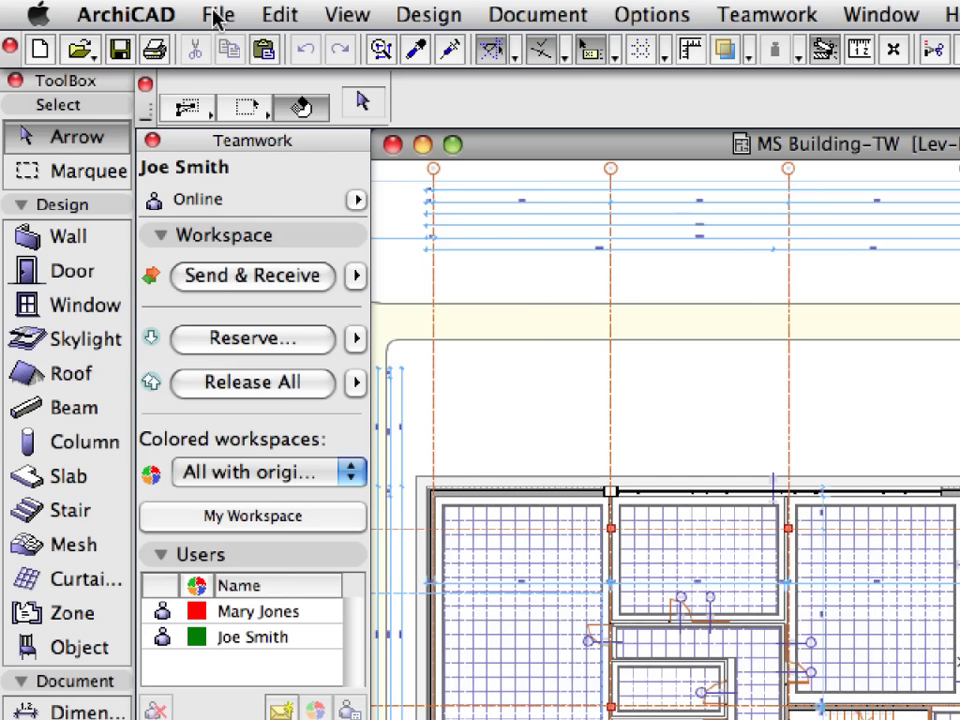
{"action": "left_click", "coordinate": [217, 16]}
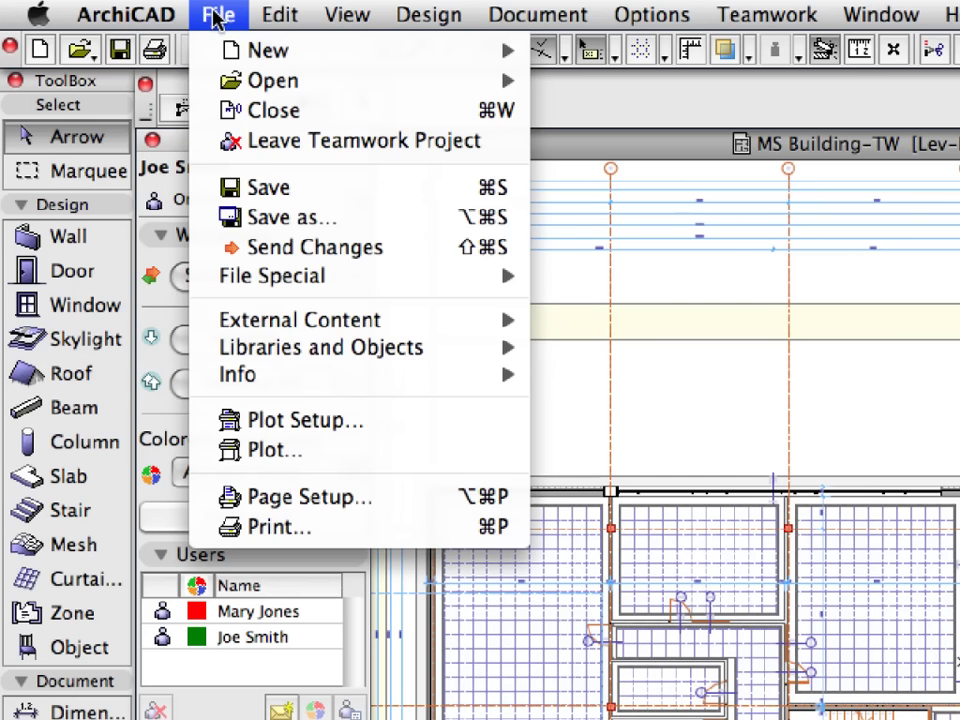
{"action": "mouse_move", "coordinate": [455, 360]}
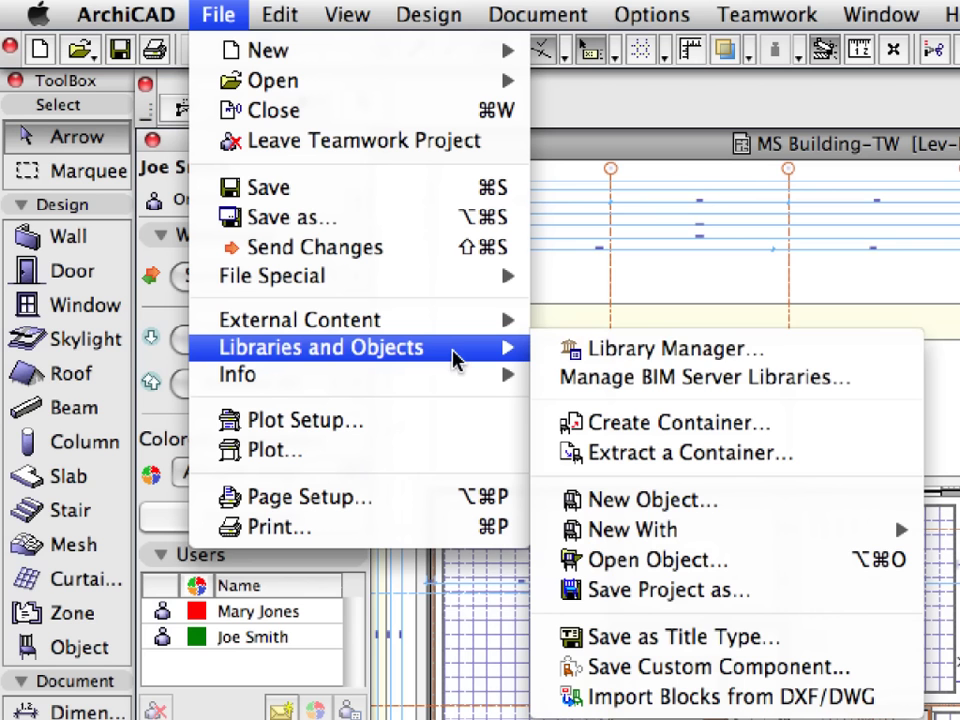
{"action": "left_click", "coordinate": [832, 358]}
{"action": "left_click", "coordinate": [251, 255]}
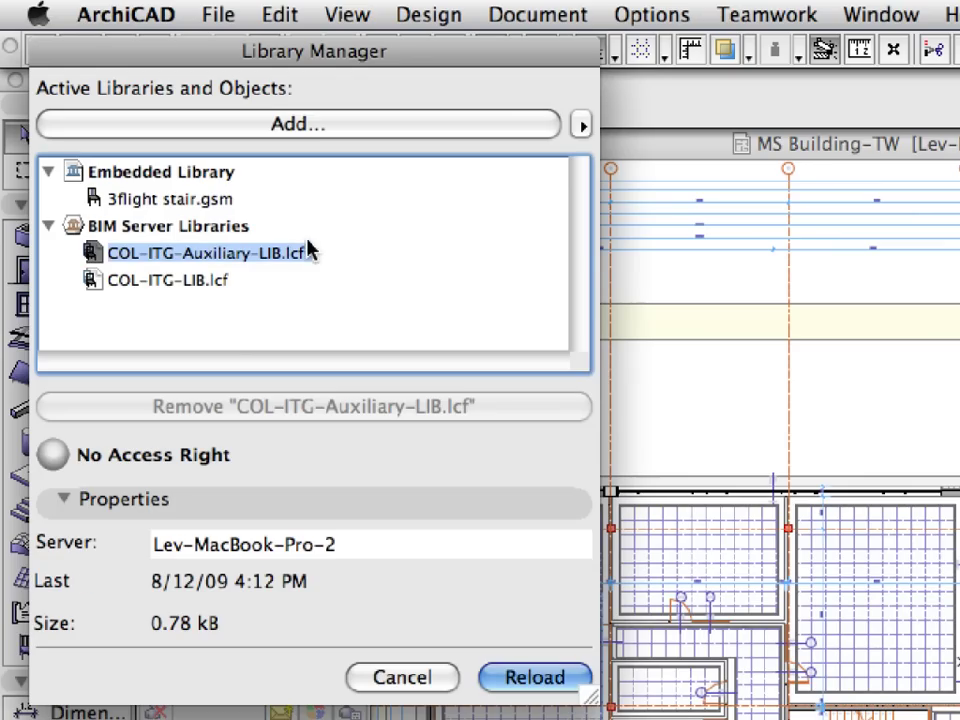
{"action": "left_click", "coordinate": [330, 505]}
{"action": "left_click", "coordinate": [429, 562]}
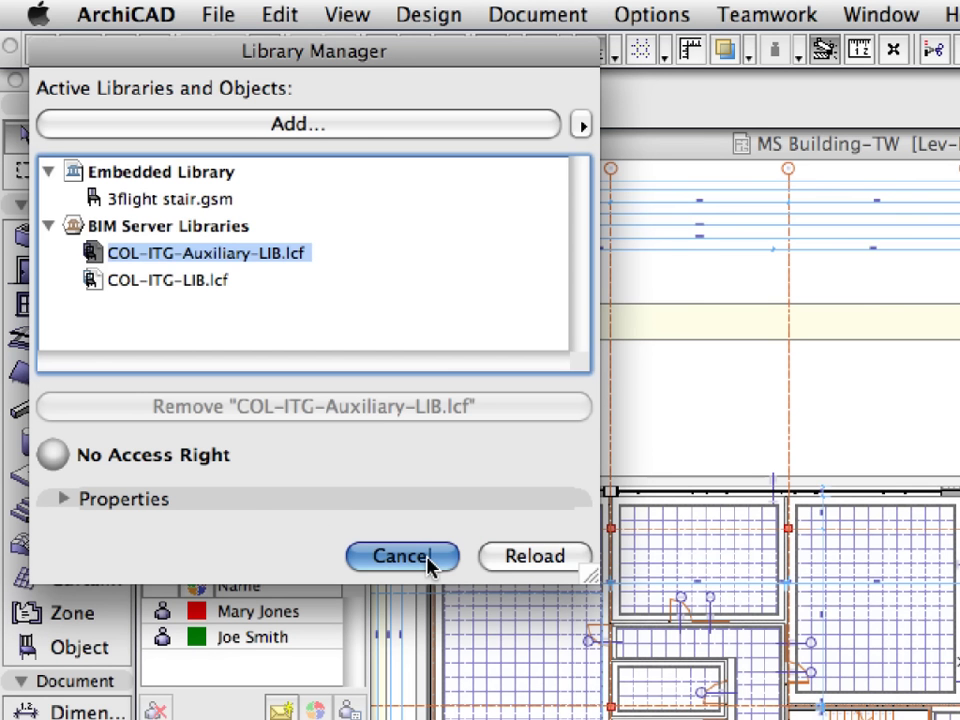
{"action": "left_click", "coordinate": [429, 562]}
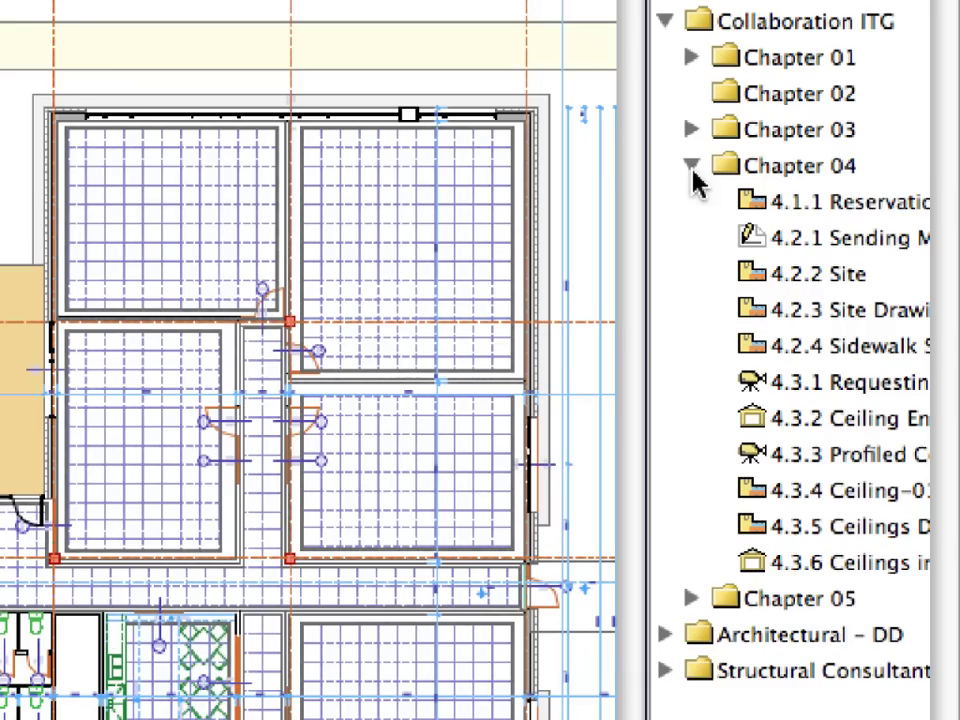
In the View Map, collapse Chapter 04, expand Chapter 05 and open the 5.1.1 Stairs 3D view
{"action": "left_click", "coordinate": [692, 166]}
{"action": "left_click", "coordinate": [691, 202]}
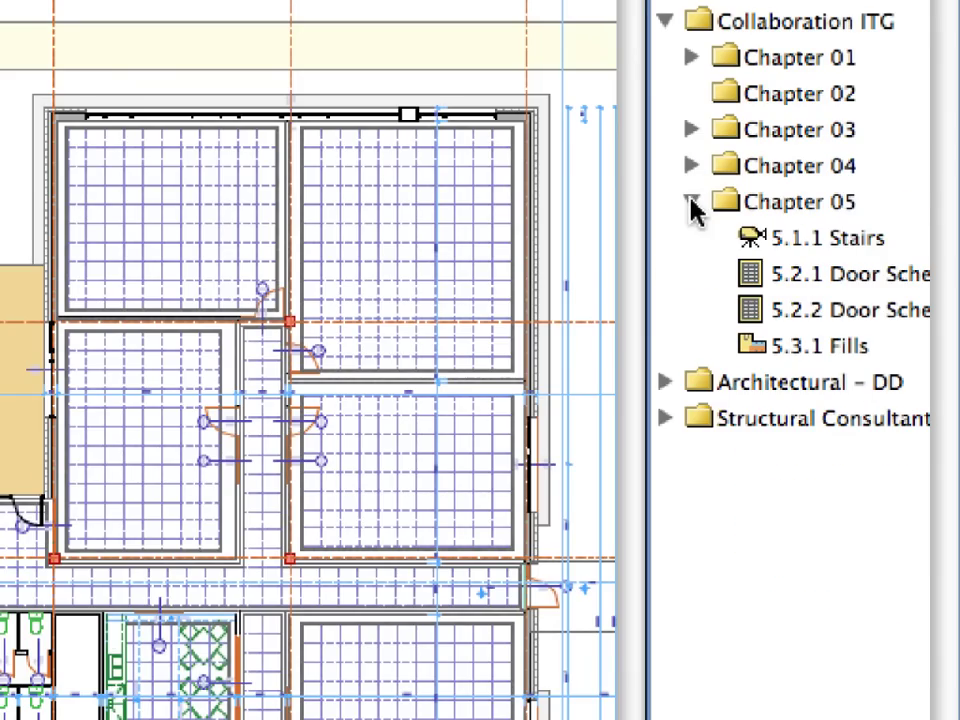
{"action": "left_click", "coordinate": [790, 243]}
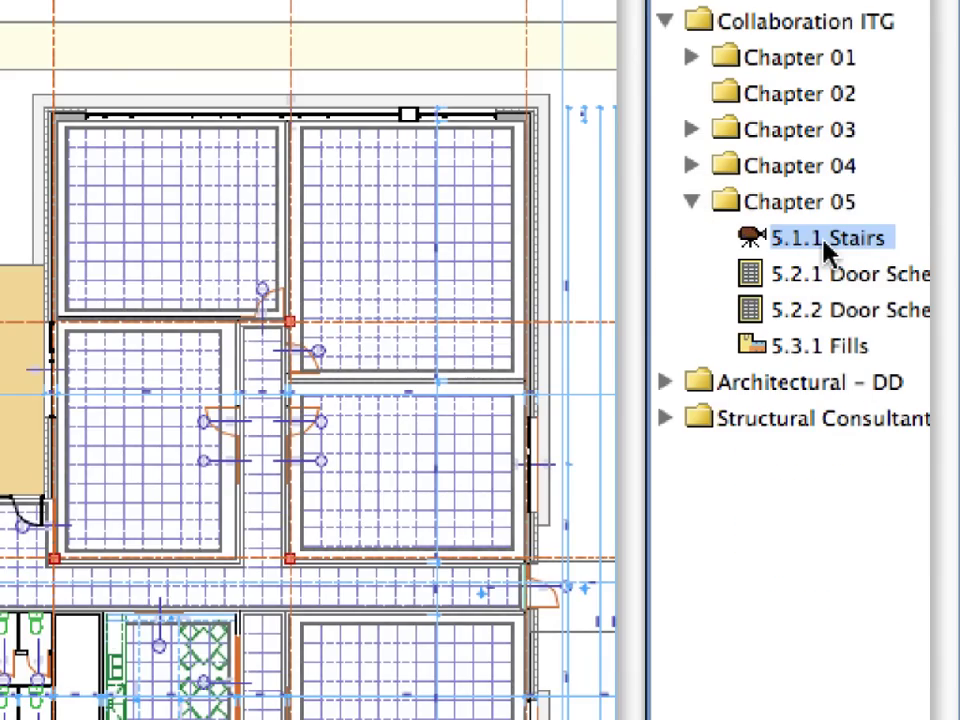
{"action": "double_click", "coordinate": [826, 248]}
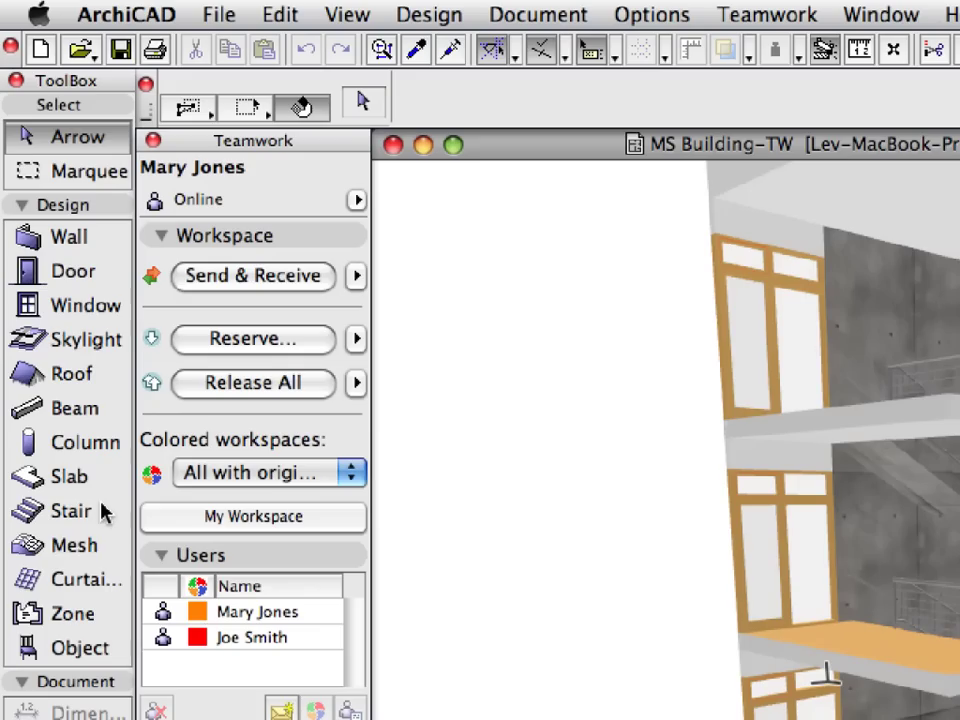
With the Stair tool active, select all four stairs using Edit > Select All Stairs
{"action": "left_click", "coordinate": [70, 511]}
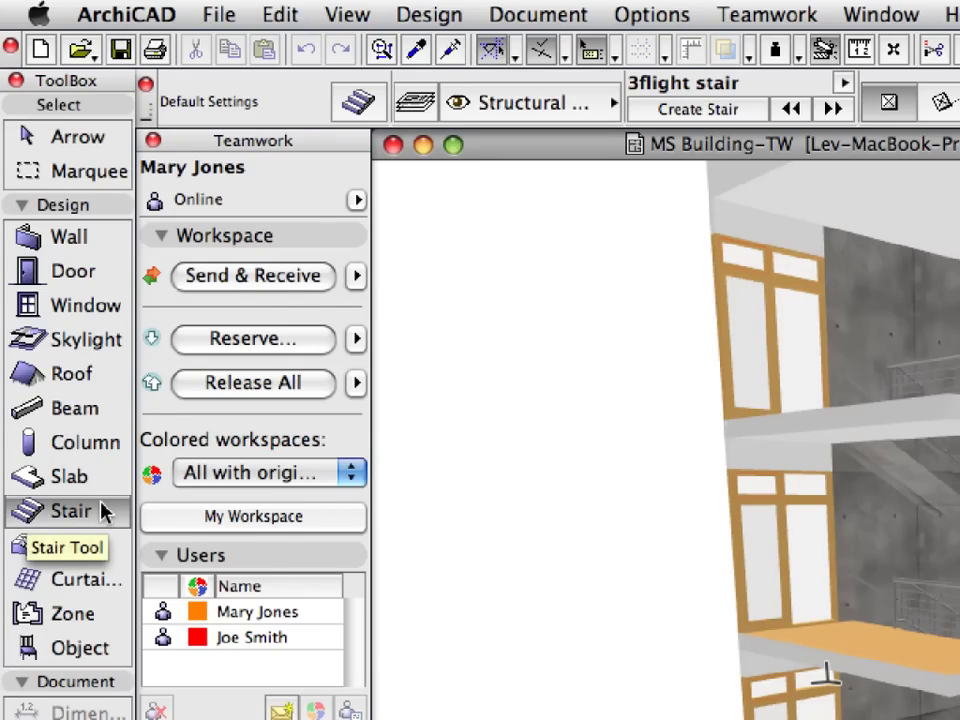
{"action": "left_click", "coordinate": [280, 14]}
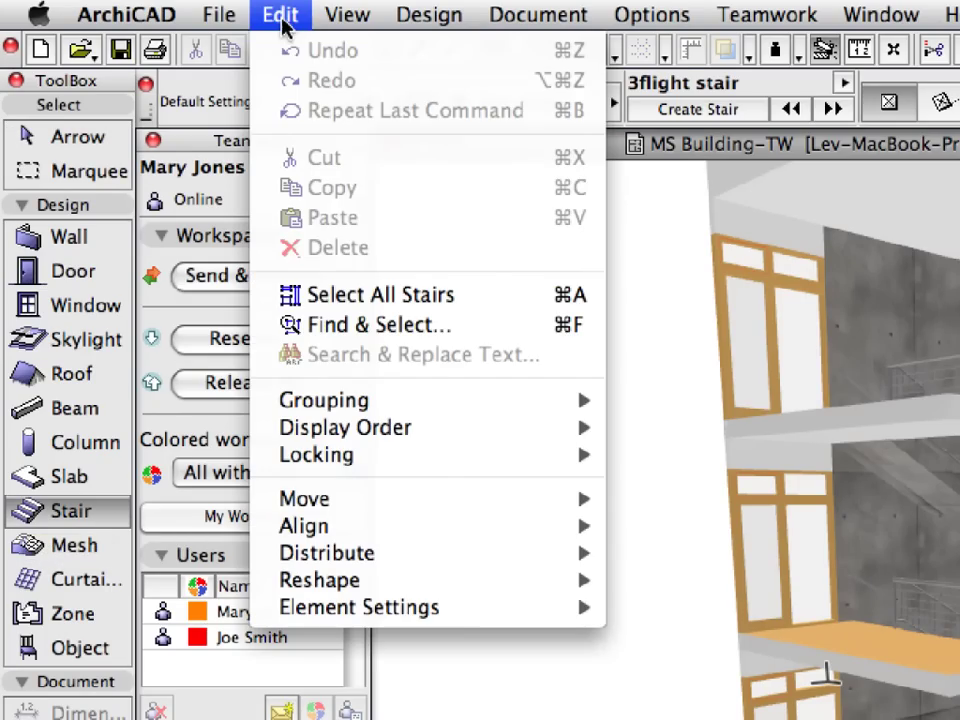
{"action": "left_click", "coordinate": [475, 308]}
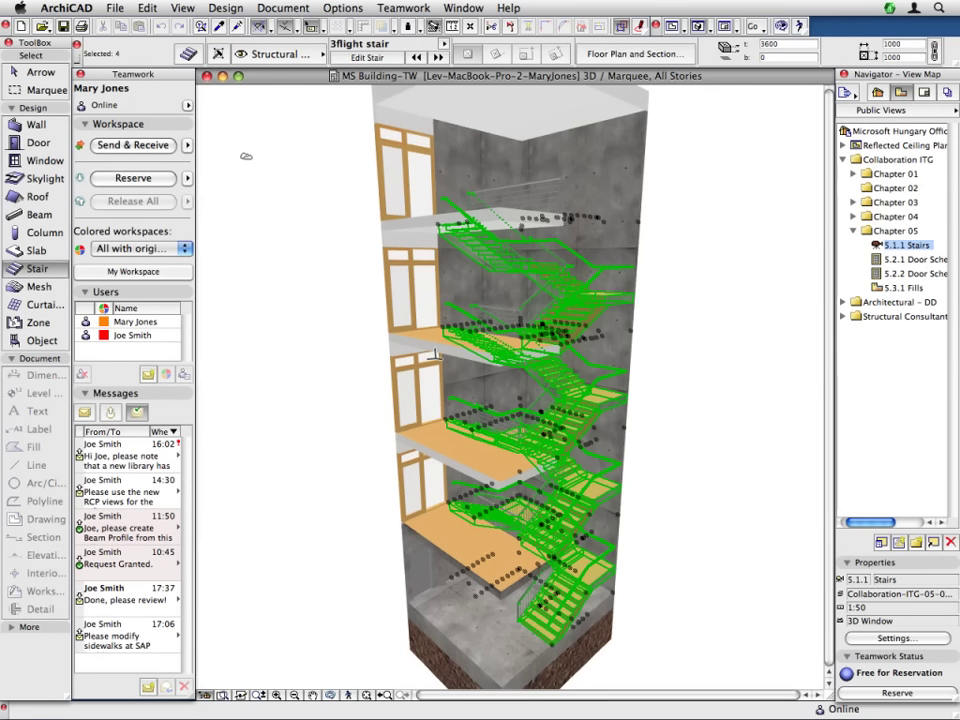
Reserve the four selected stairs, then assign them to the teammate from the 3D context menu
{"action": "right_click", "coordinate": [218, 148]}
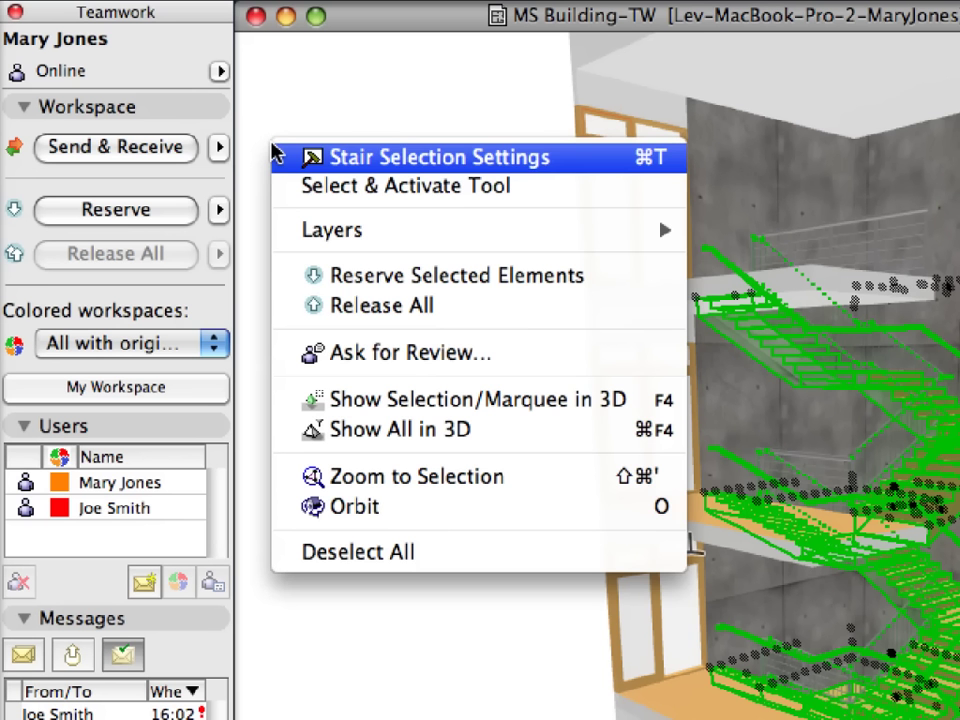
{"action": "left_click", "coordinate": [613, 285]}
{"action": "right_click", "coordinate": [281, 107]}
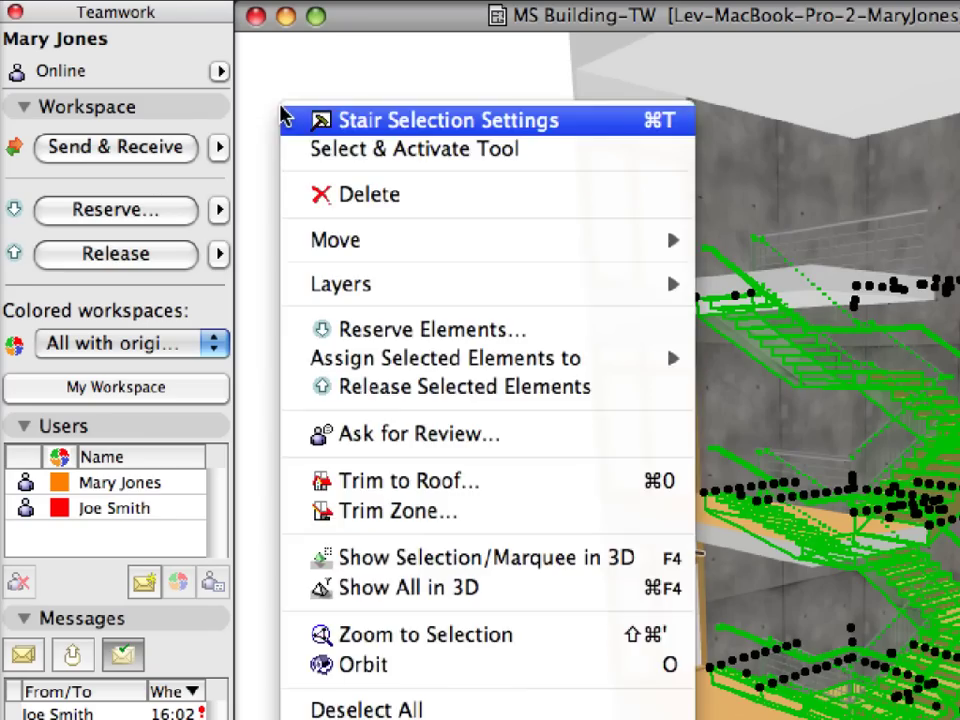
{"action": "mouse_move", "coordinate": [597, 364]}
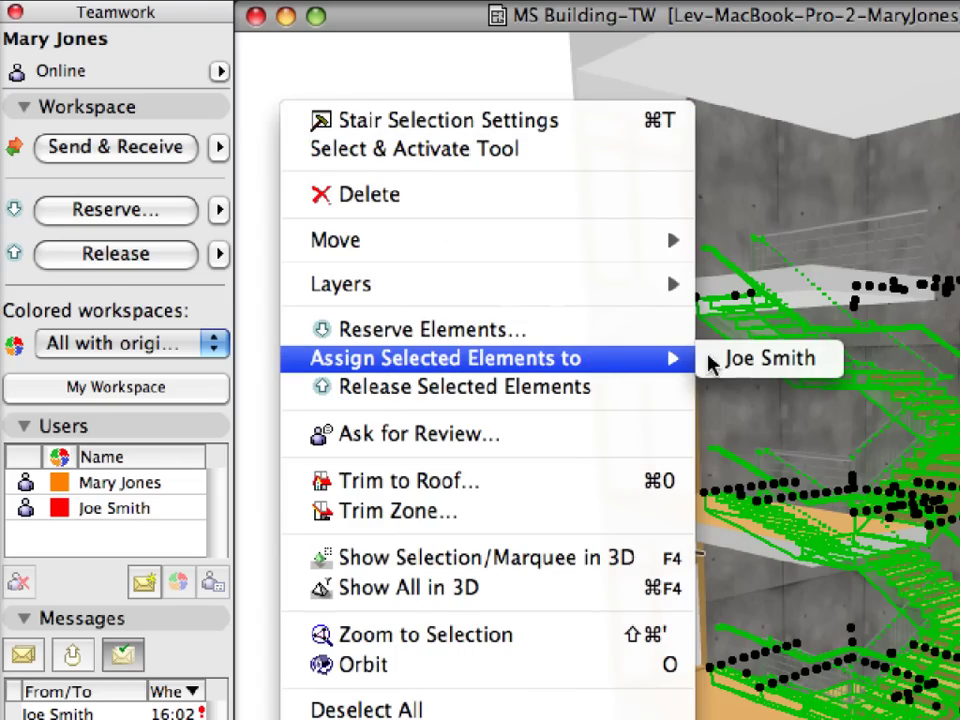
{"action": "left_click", "coordinate": [826, 370]}
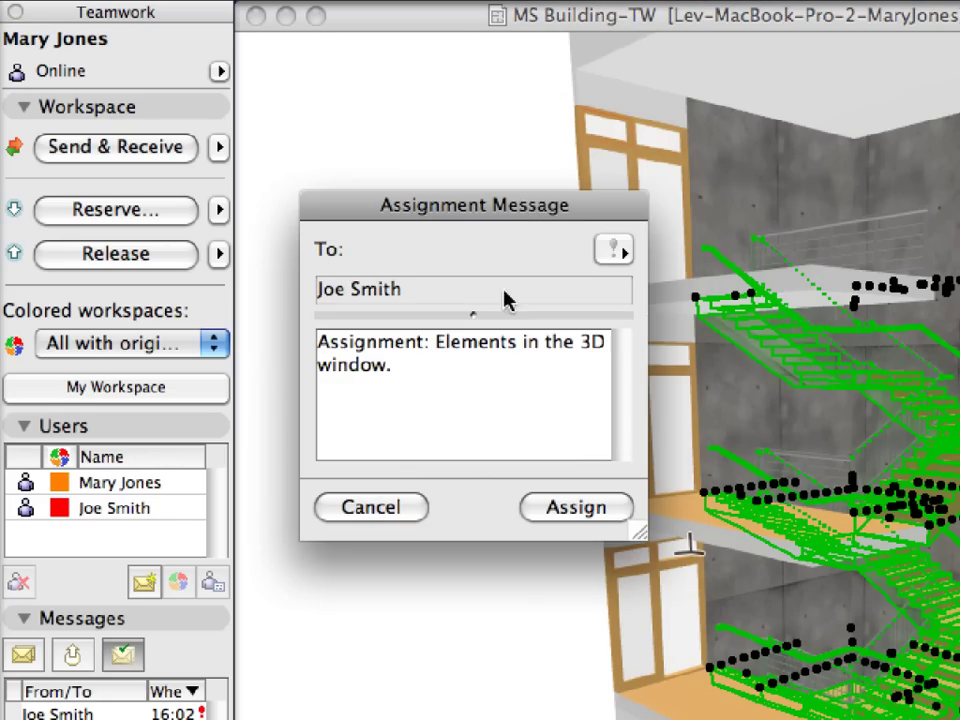
Replace the default message with a request to create railing alternatives for these stairs and share results, then send it
{"action": "left_click", "coordinate": [463, 377]}
{"action": "left_click_drag", "start_coordinate": [463, 377], "coordinate": [304, 342]}
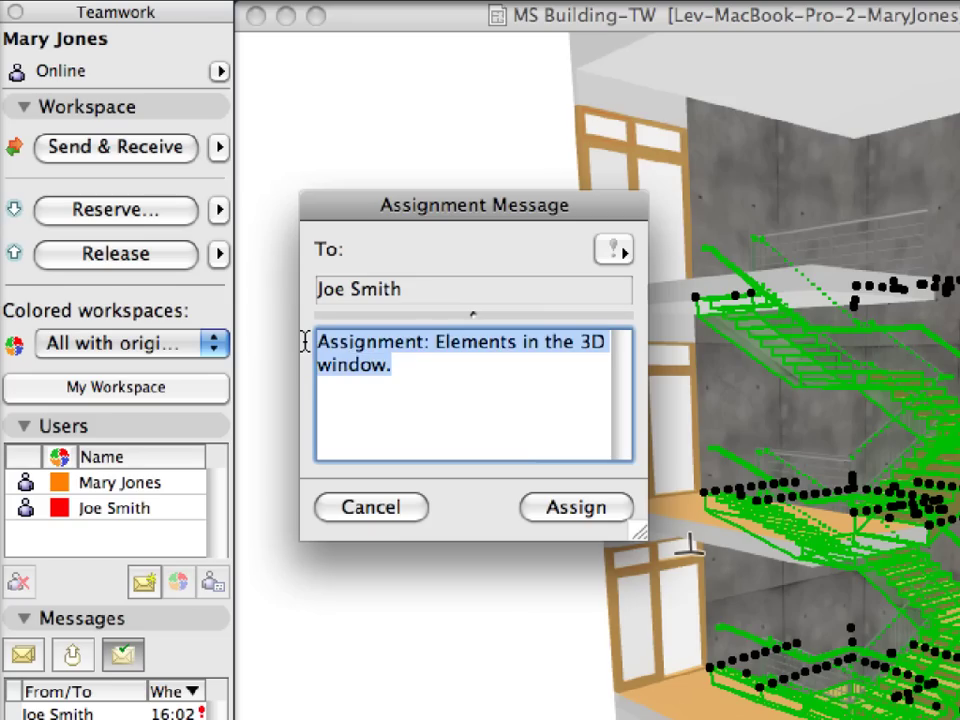
{"action": "key", "text": "BackSpace"}
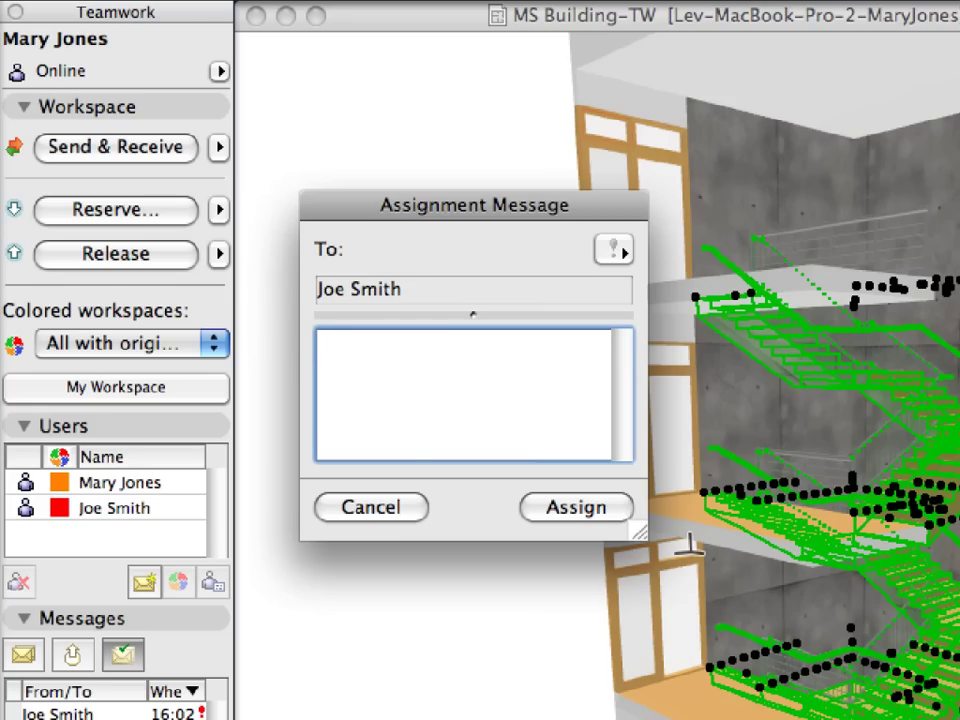
{"action": "type", "text": "Please create sopm"}
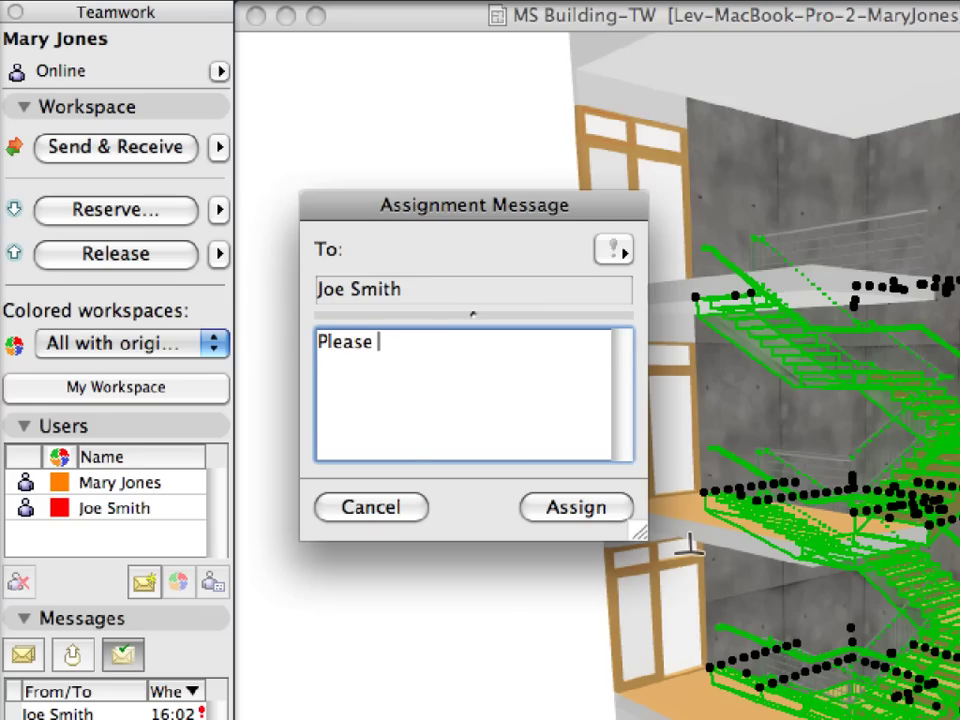
{"action": "key", "text": "BackSpace"}
{"action": "key", "text": "BackSpace"}
{"action": "type", "text": "me re"}
{"action": "key", "text": "BackSpace"}
{"action": "type", "text": "ailing a"}
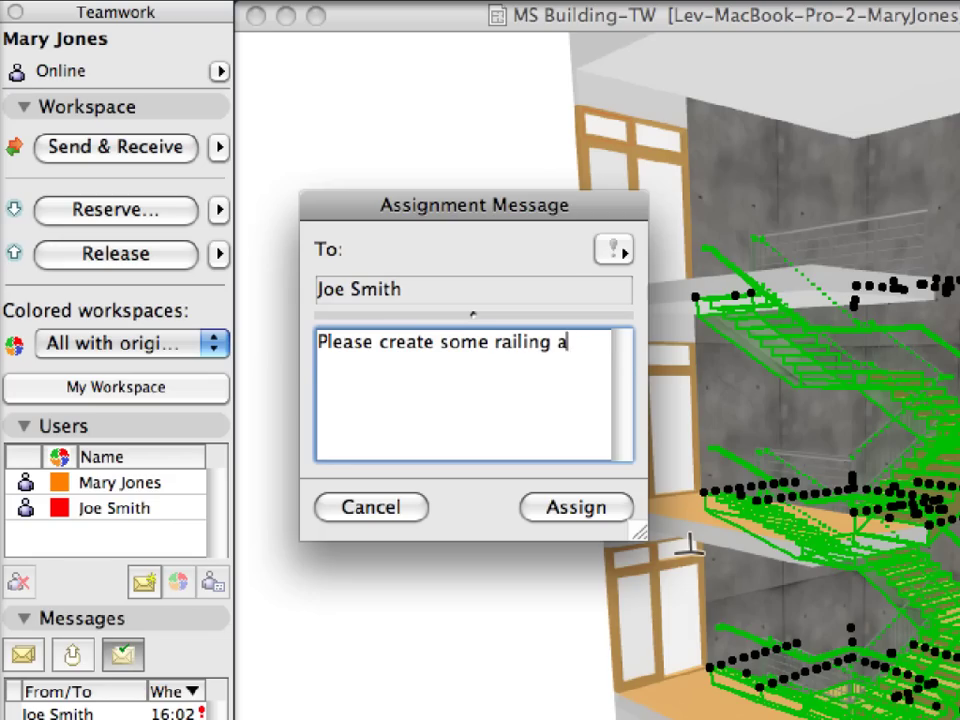
{"action": "type", "text": "lternatives for these"}
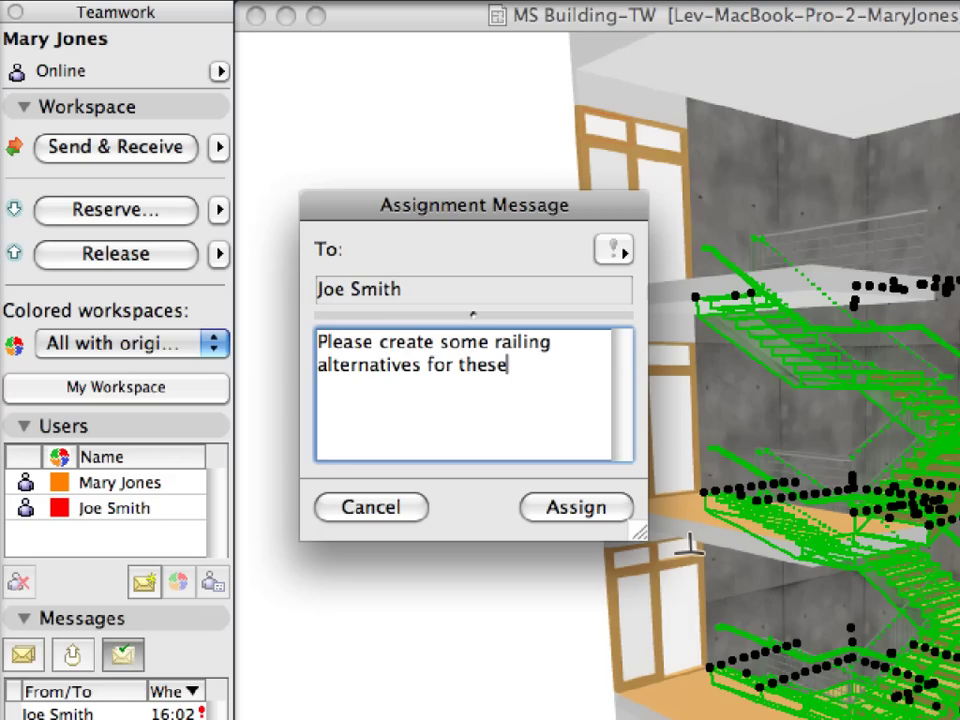
{"action": "type", "text": " stairs and "}
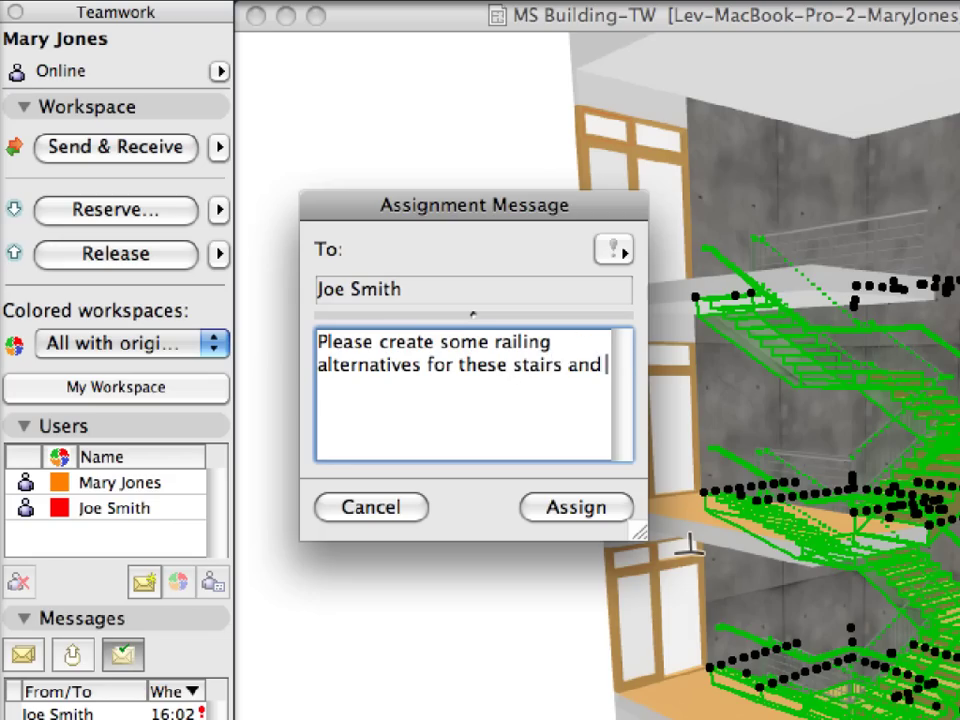
{"action": "type", "text": "share the results with me!"}
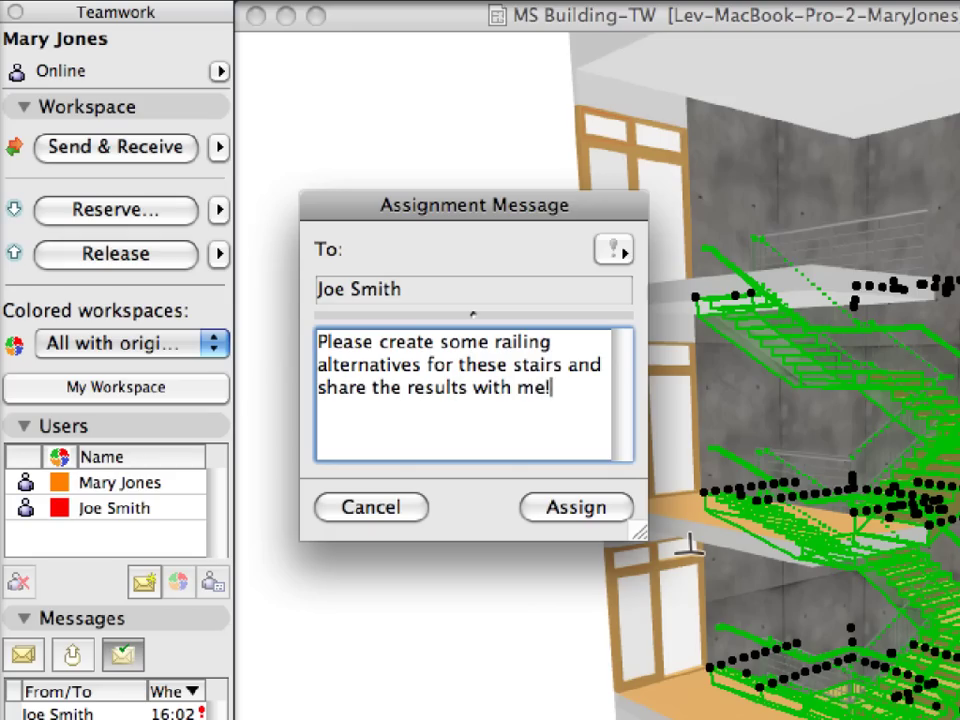
{"action": "key", "text": "Return"}
{"action": "type", "text": "Thanks,"}
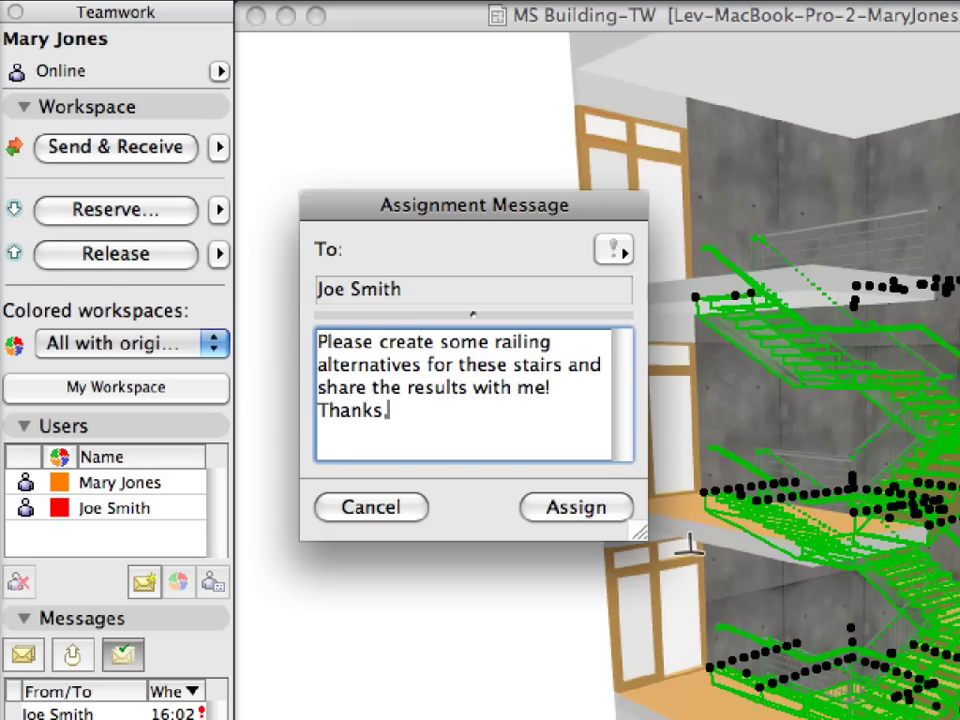
{"action": "left_click", "coordinate": [622, 516]}
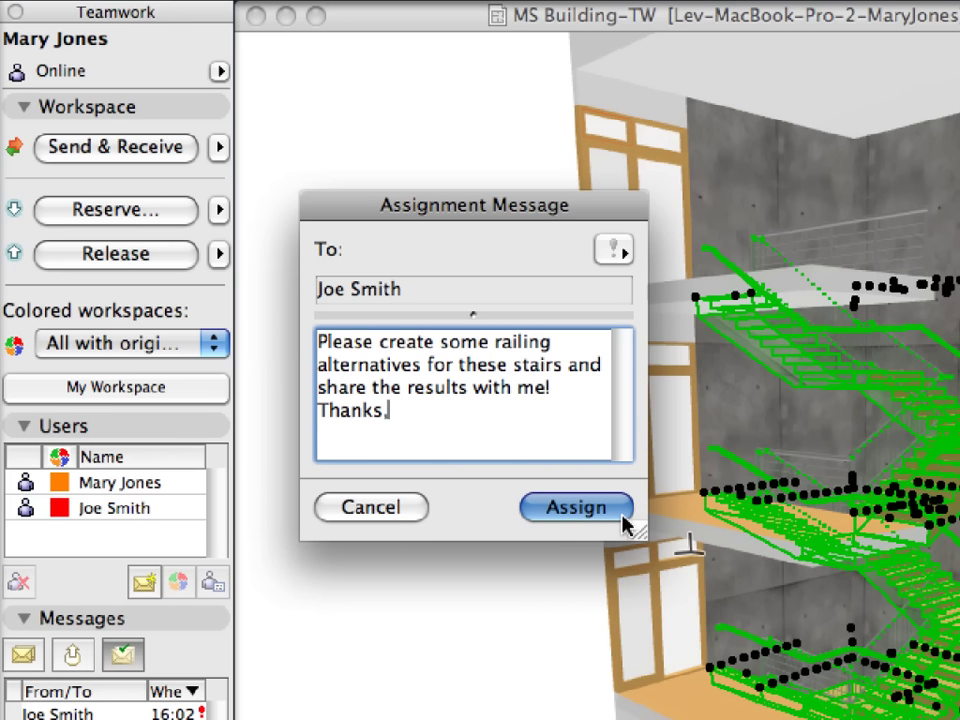
{"action": "left_click", "coordinate": [620, 510]}
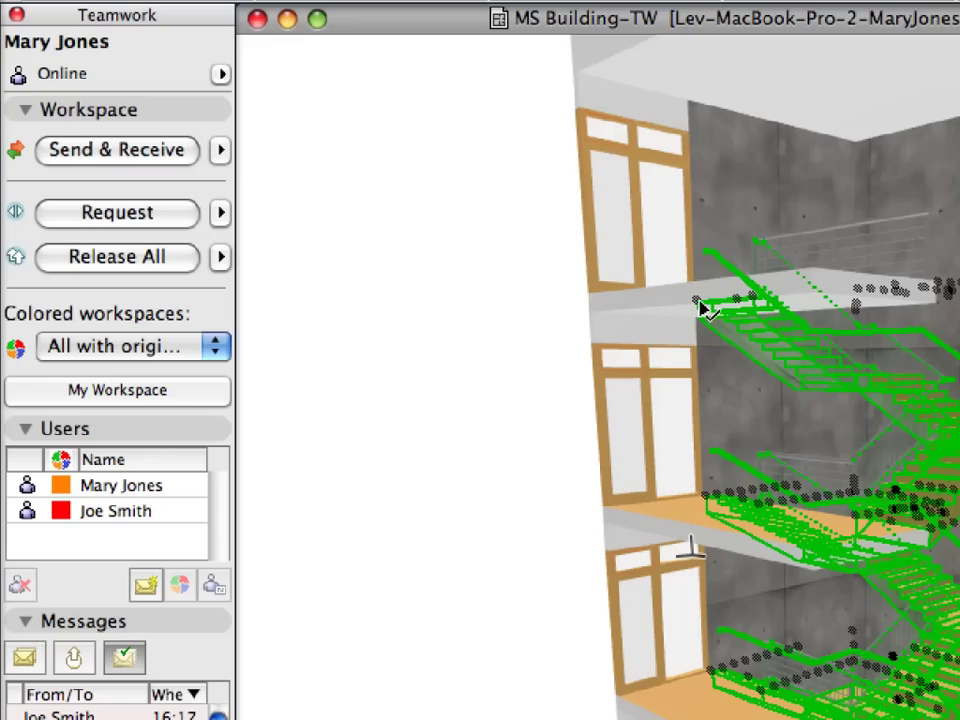
Select the stair in 3D to check its reservation info, then deselect it
{"action": "left_click", "coordinate": [700, 307]}
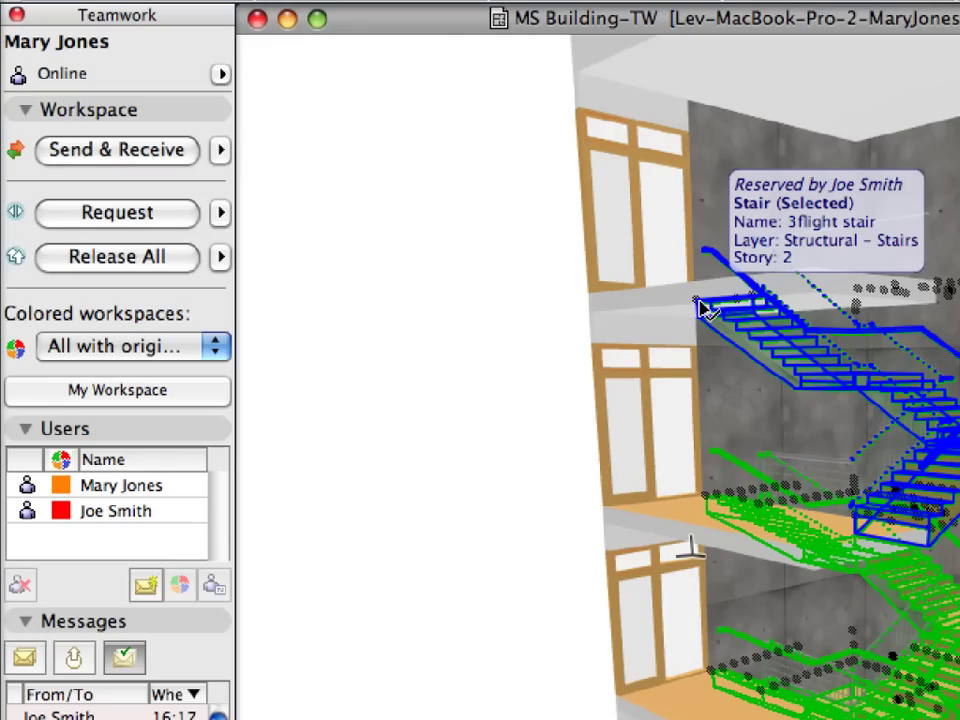
{"action": "key", "text": "Escape"}
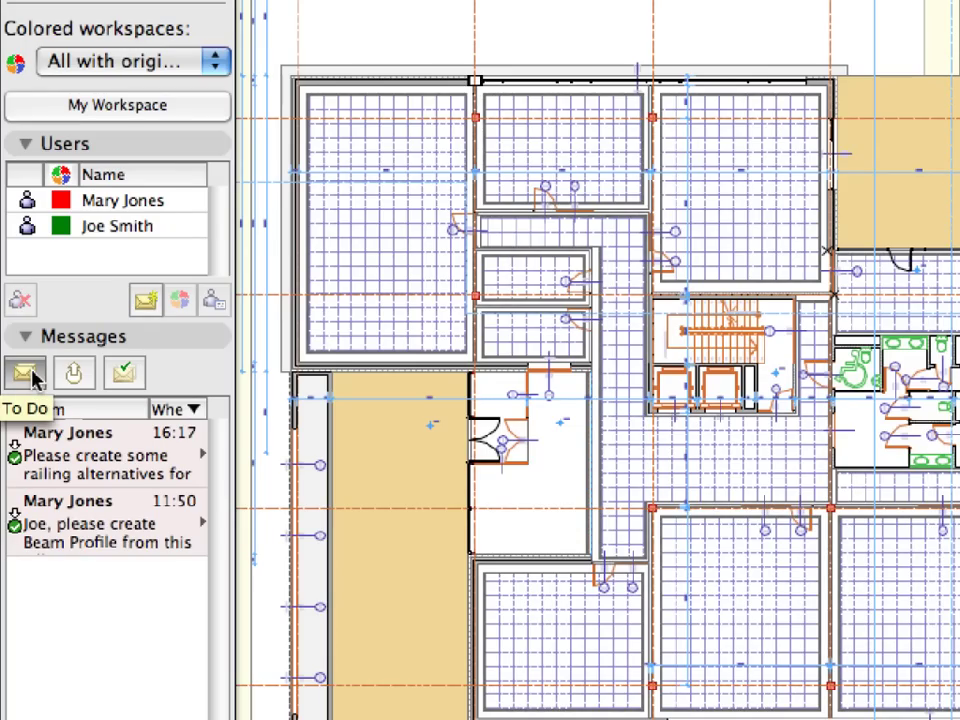
Show the elements of the received railing-alternatives request from the Teamwork Messages list
{"action": "right_click", "coordinate": [133, 443]}
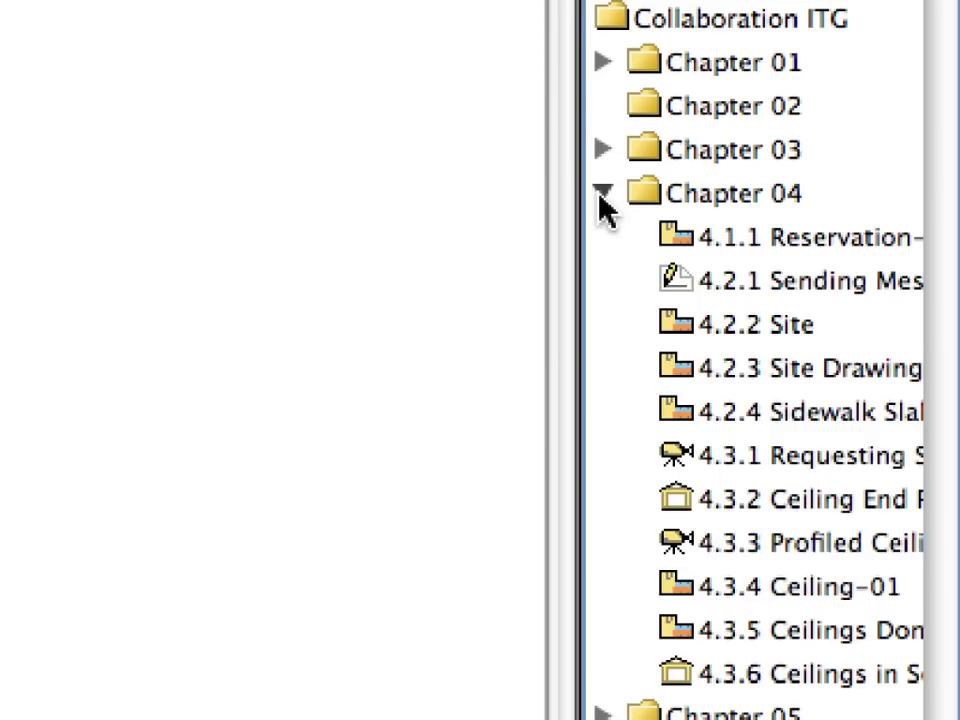
Collapse Chapter 04, expand Chapter 05 and open the 5.1.1 Stairs view in the teammate's session
{"action": "left_click", "coordinate": [604, 196]}
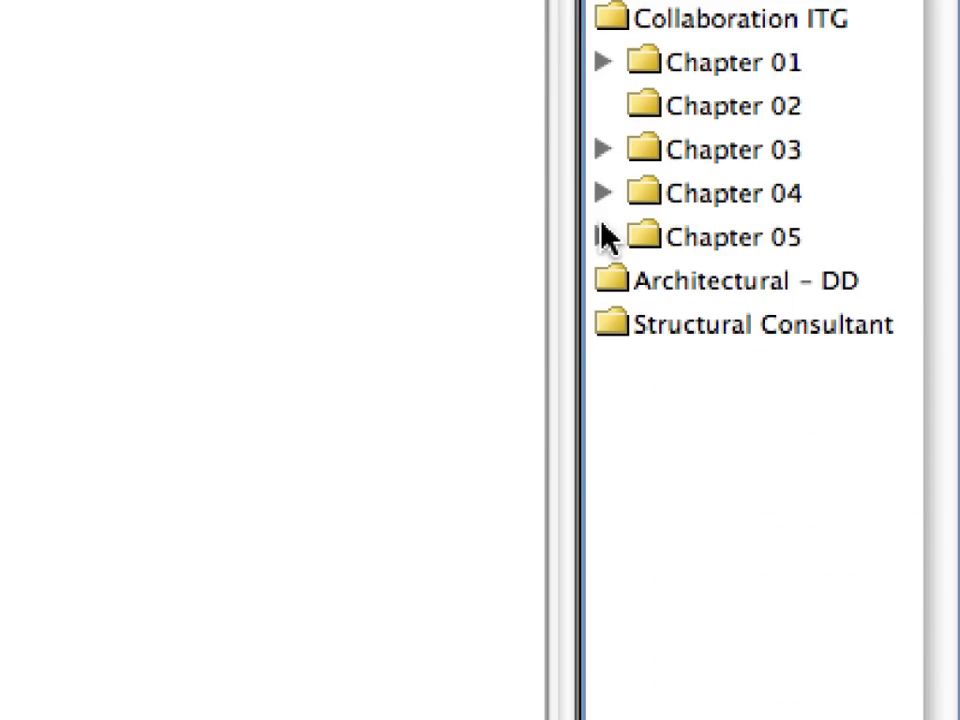
{"action": "left_click", "coordinate": [603, 238]}
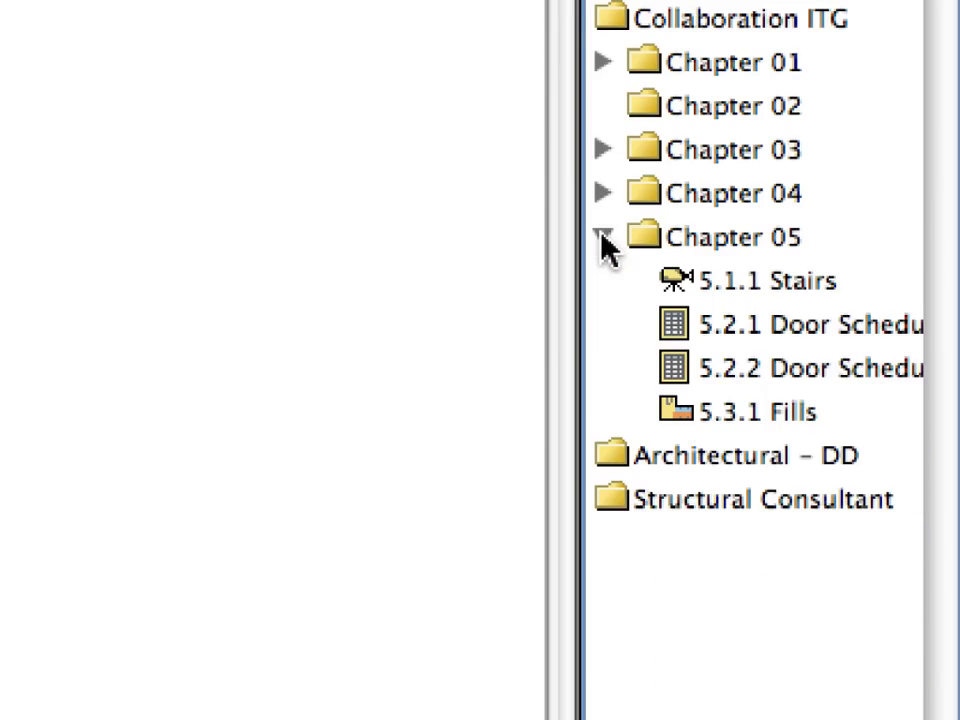
{"action": "double_click", "coordinate": [800, 283]}
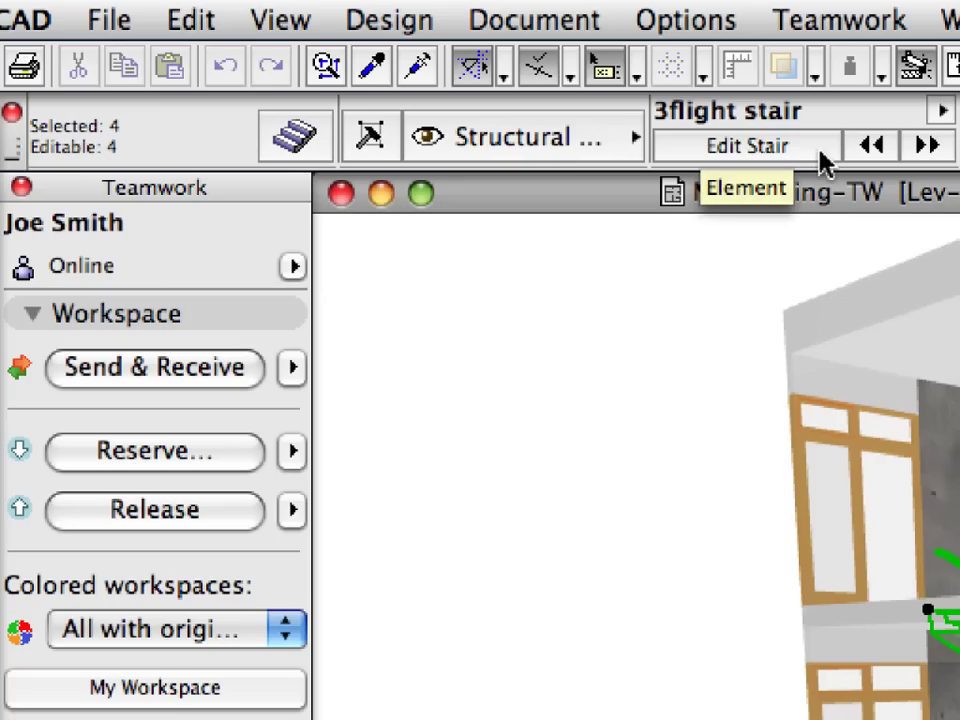
Open the 3flight stair's settings and go to its Railing Settings page
{"action": "left_click", "coordinate": [819, 152]}
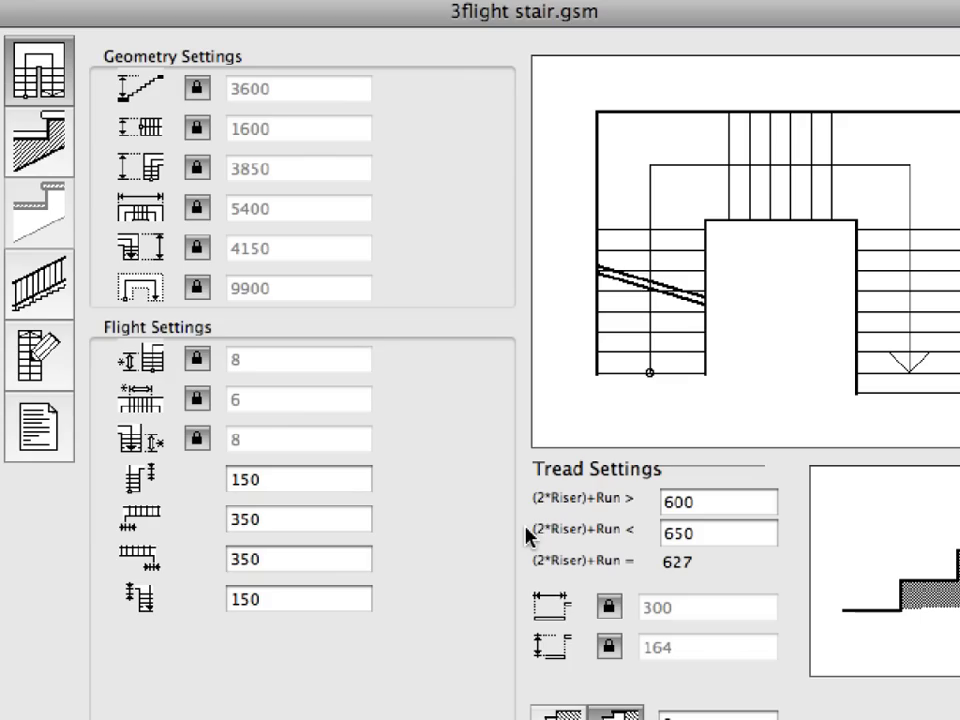
{"action": "left_click", "coordinate": [48, 287]}
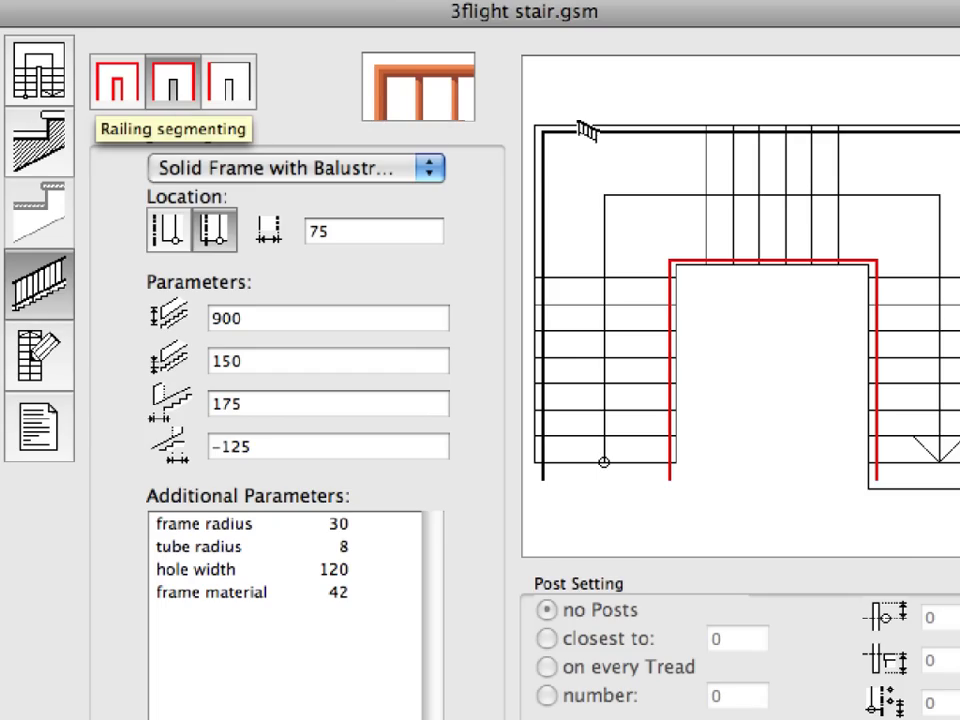
Pick the outer, then the inner railing in the plan preview and show the railing type list
{"action": "left_click", "coordinate": [587, 130]}
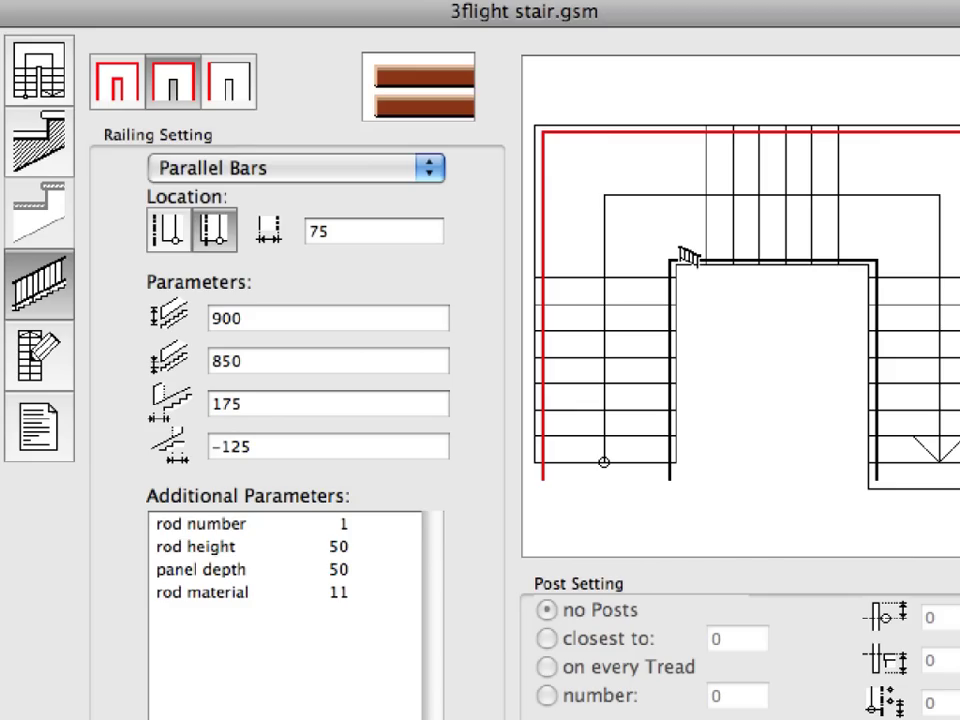
{"action": "left_click", "coordinate": [684, 257]}
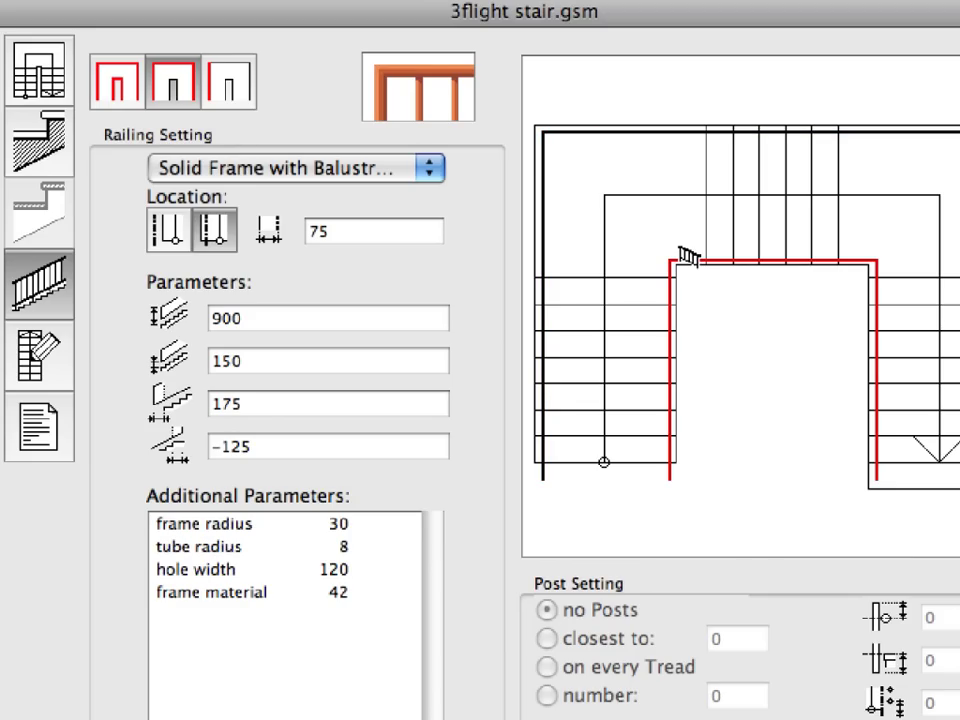
{"action": "left_click", "coordinate": [431, 170]}
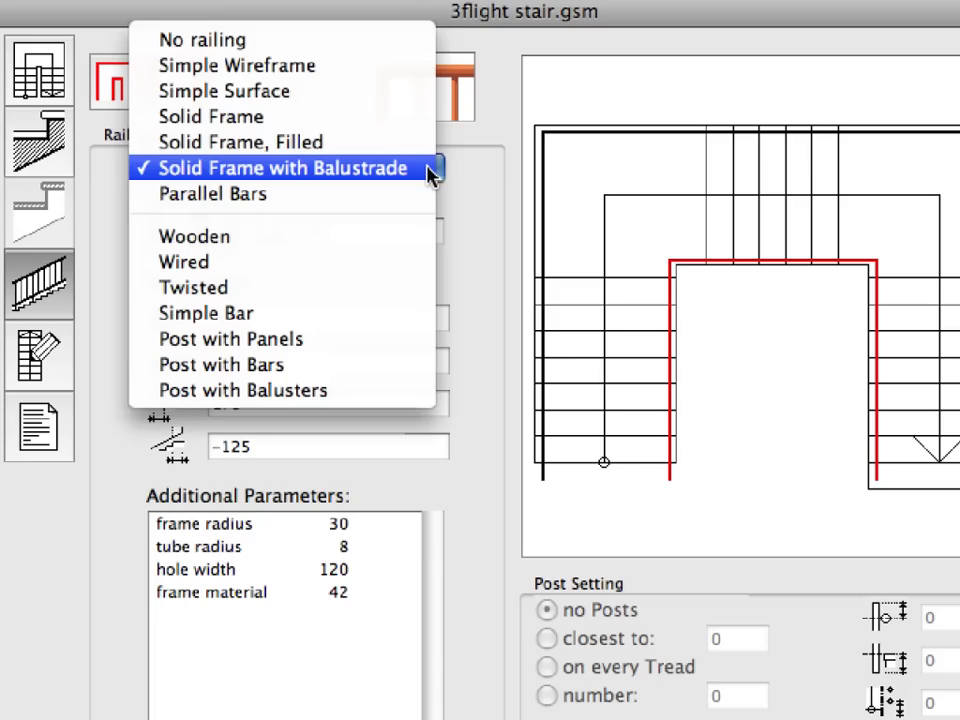
Set the inner railing to Post with Balusters and begin saving the stair as a library part
{"action": "left_click", "coordinate": [372, 398]}
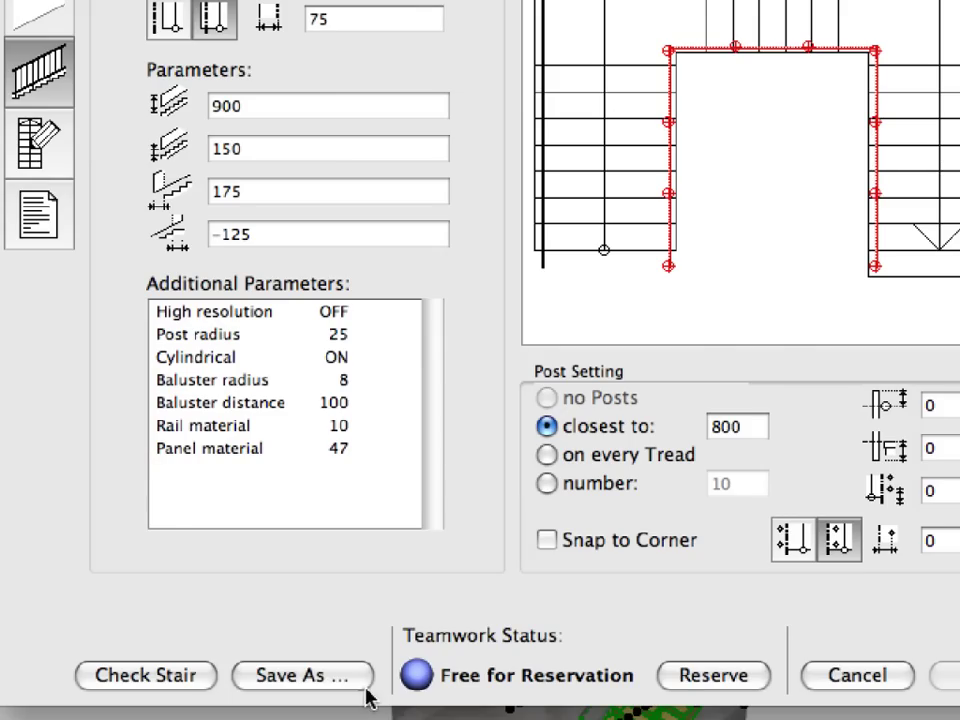
{"action": "left_click", "coordinate": [360, 684]}
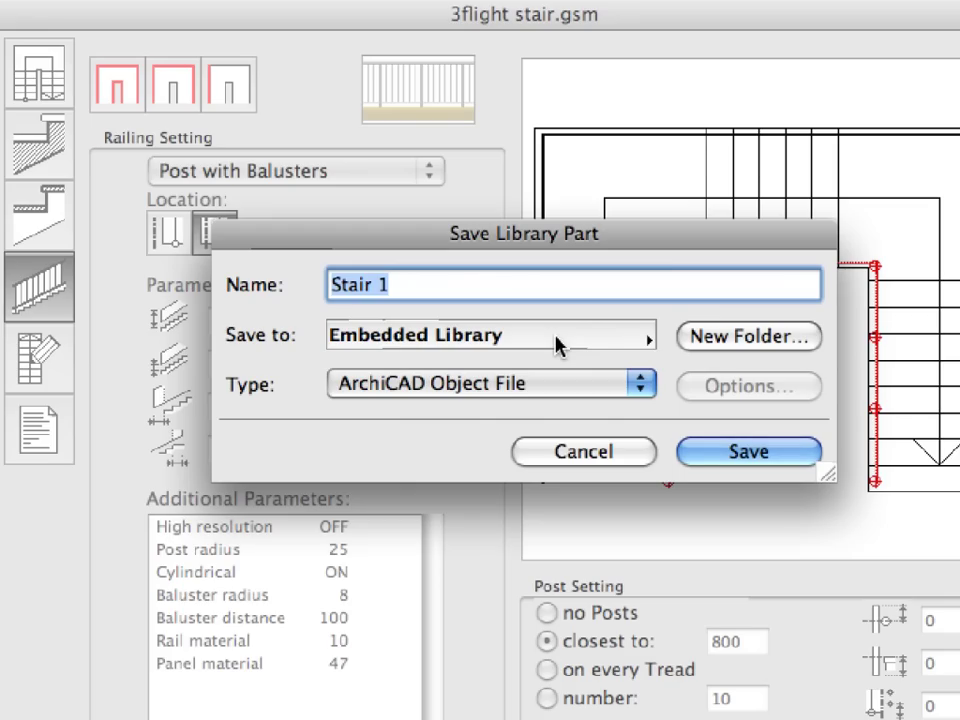
Save the library part as '3 Flight Balsuters' in the Embedded Library
{"action": "type", "text": "3 Flight "}
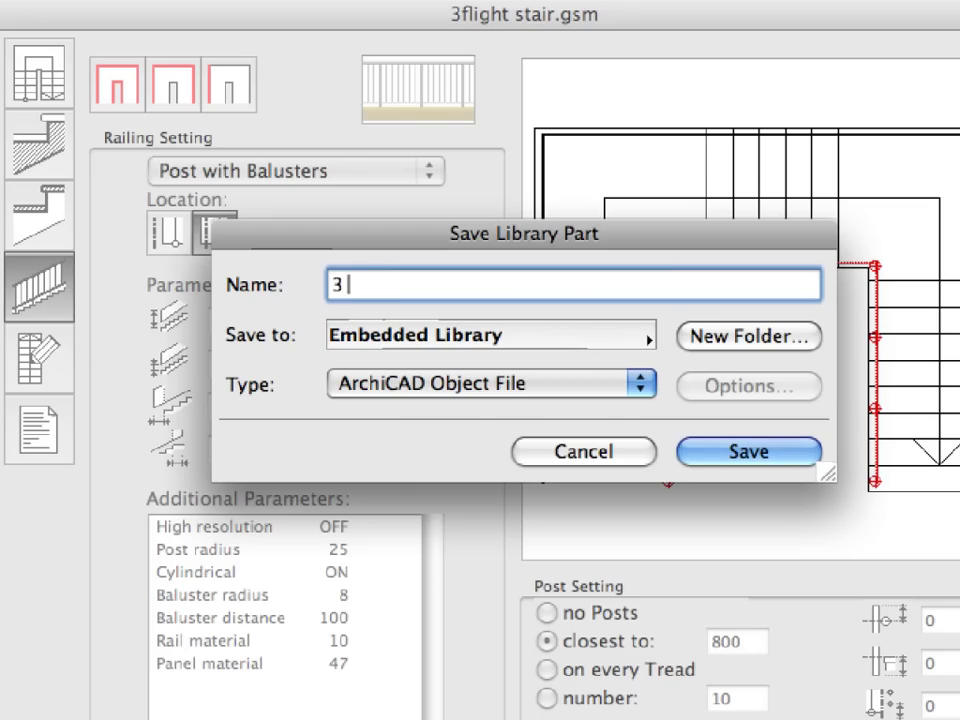
{"action": "type", "text": "Balsuters"}
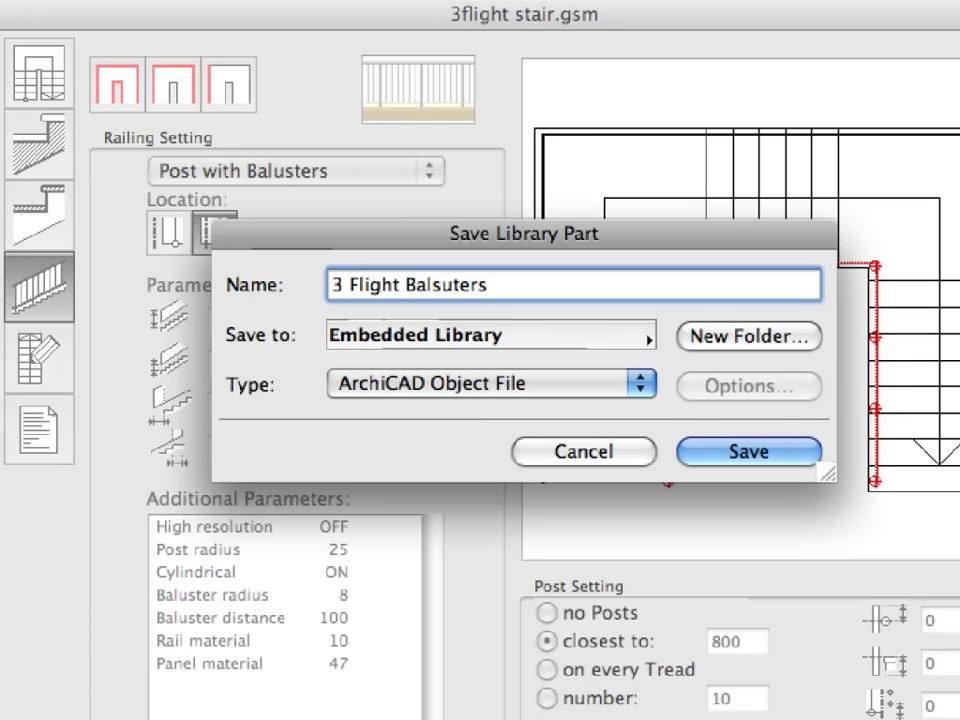
{"action": "left_click", "coordinate": [770, 452]}
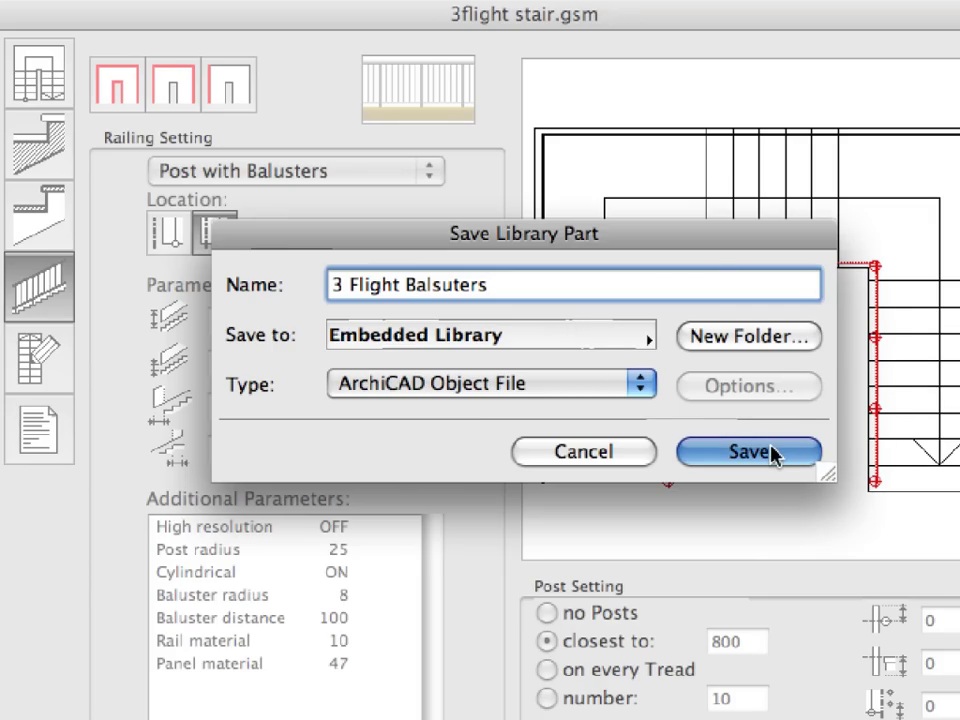
{"action": "left_click", "coordinate": [771, 453]}
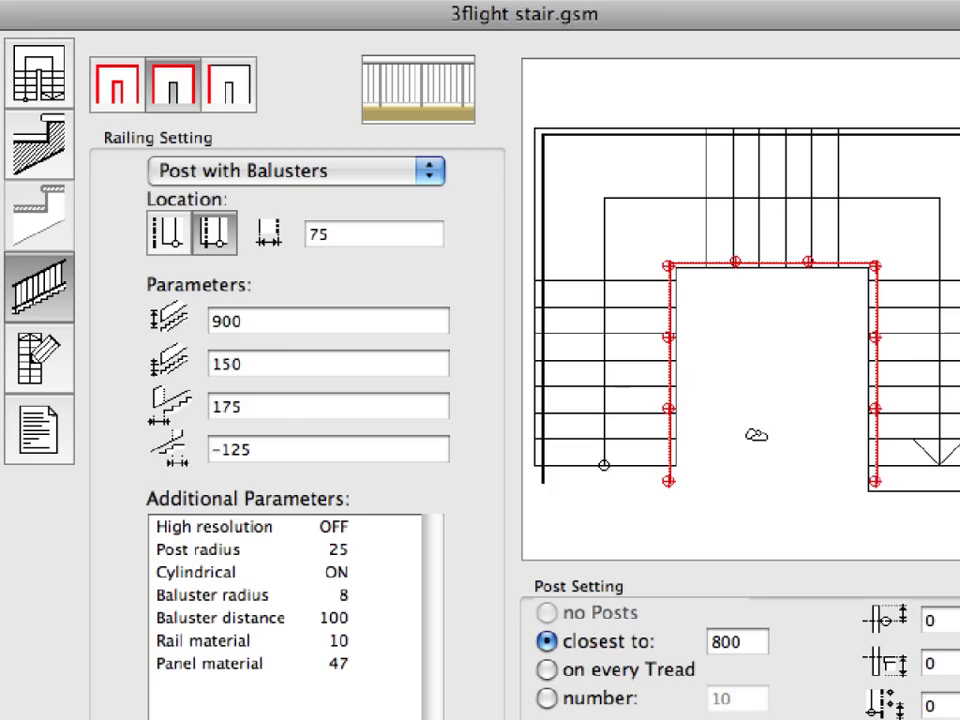
Switch the railing type to Wired and save the stair as library part '3 Flight Wire'
{"action": "left_click", "coordinate": [430, 172]}
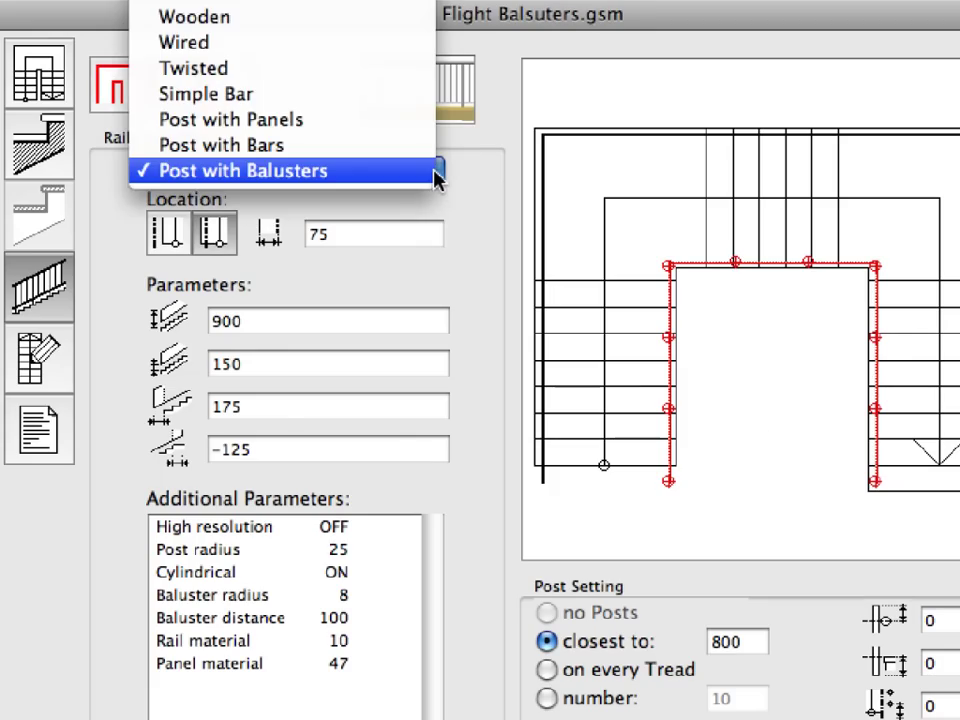
{"action": "left_click", "coordinate": [355, 55]}
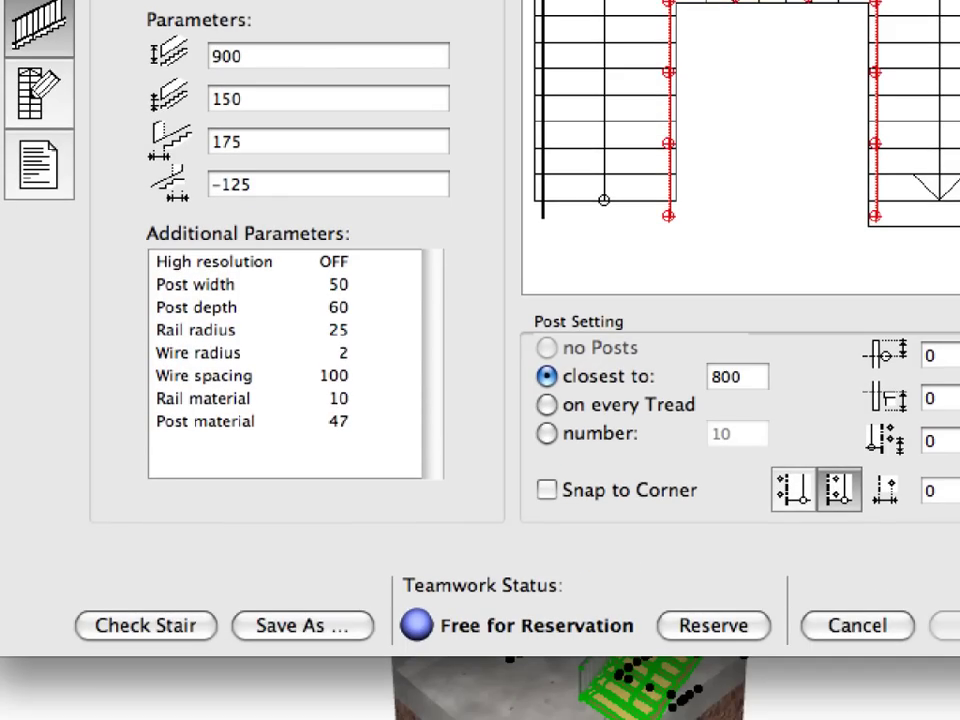
{"action": "left_click", "coordinate": [362, 648]}
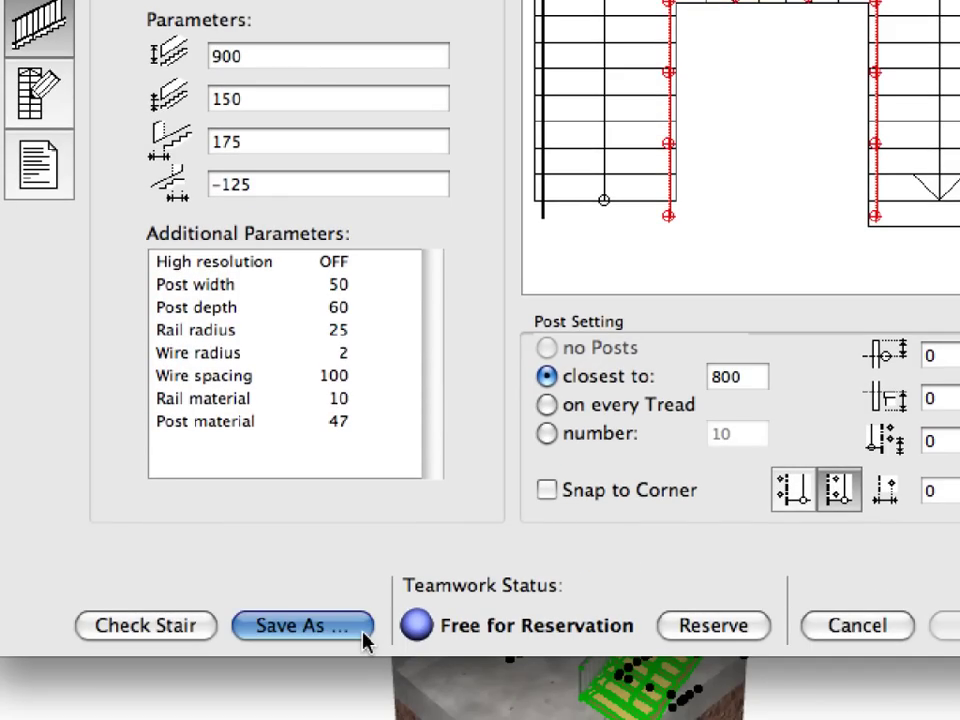
{"action": "type", "text": "3 Flight Wire"}
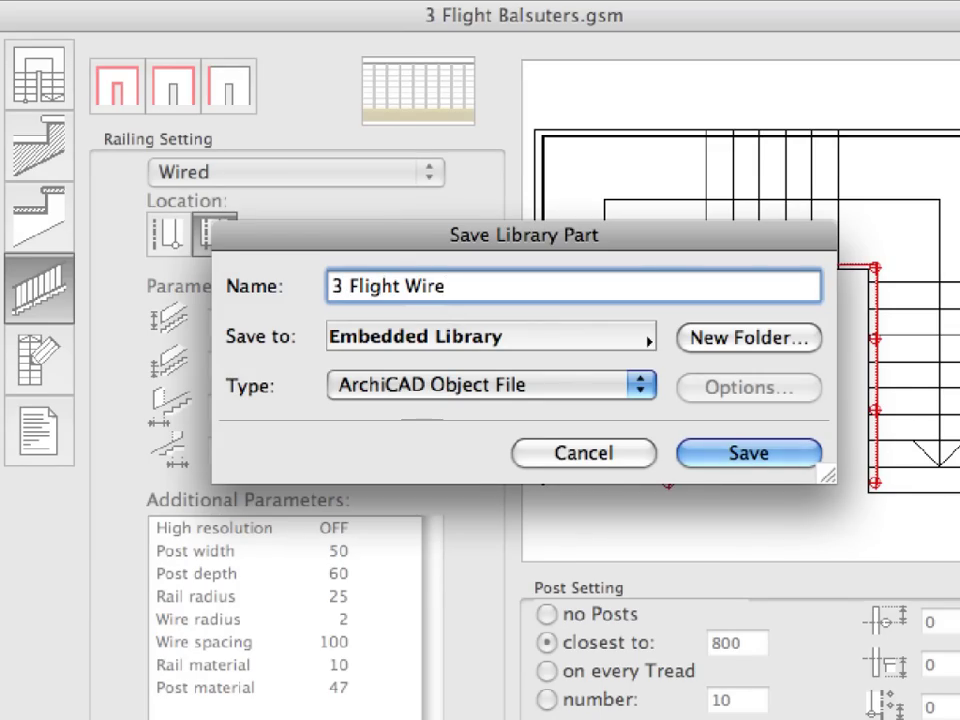
{"action": "left_click", "coordinate": [772, 456]}
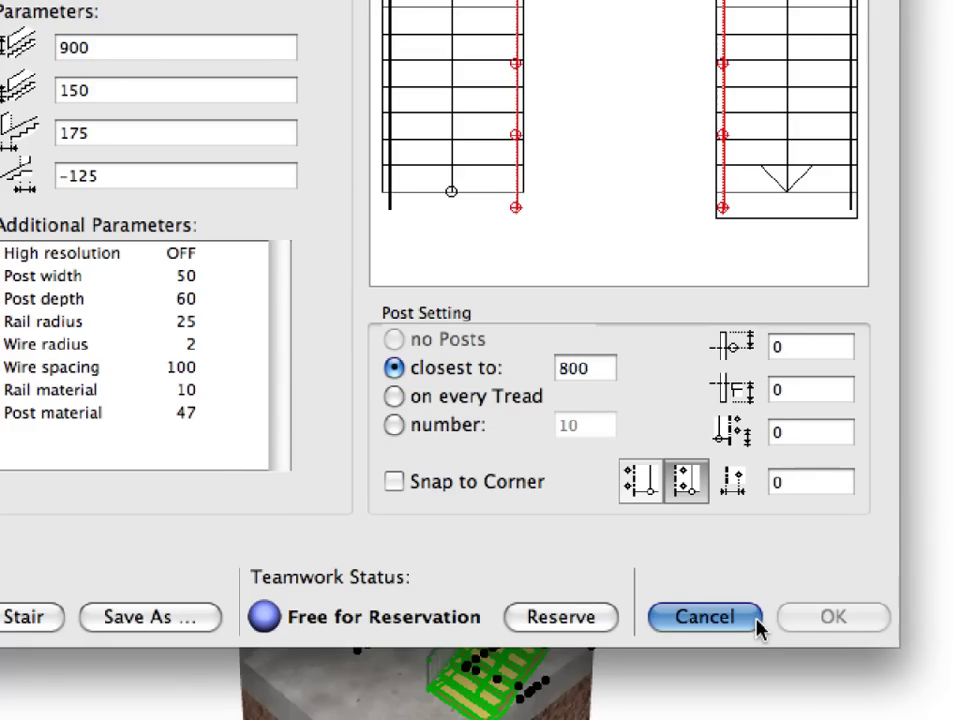
Close the stair settings and assign the selected stairs to the teammate with a message
{"action": "left_click", "coordinate": [757, 627]}
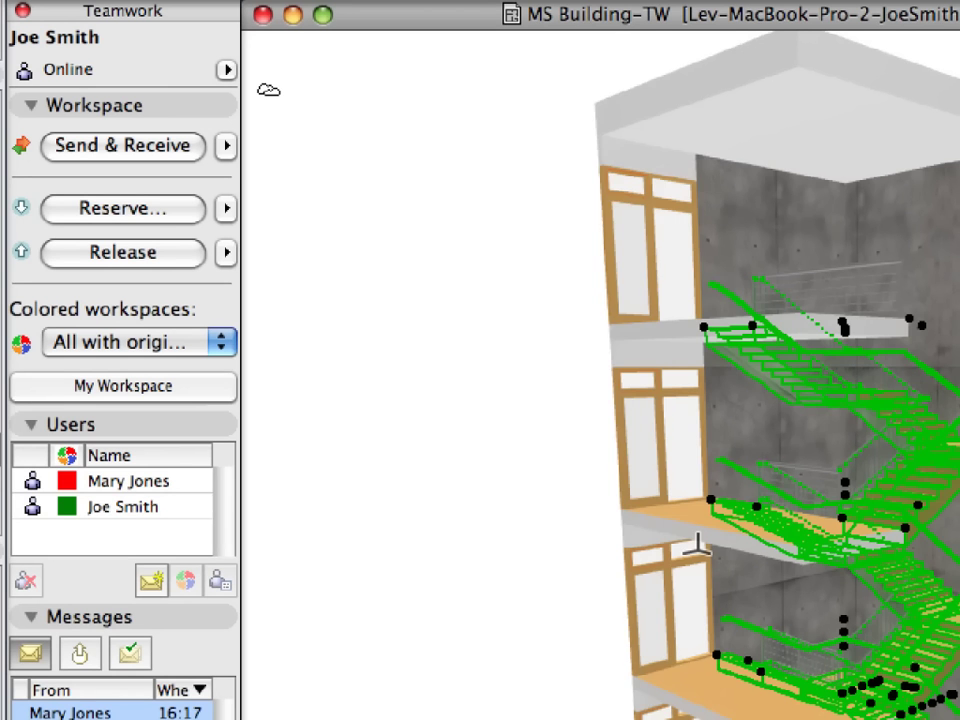
{"action": "right_click", "coordinate": [213, 118]}
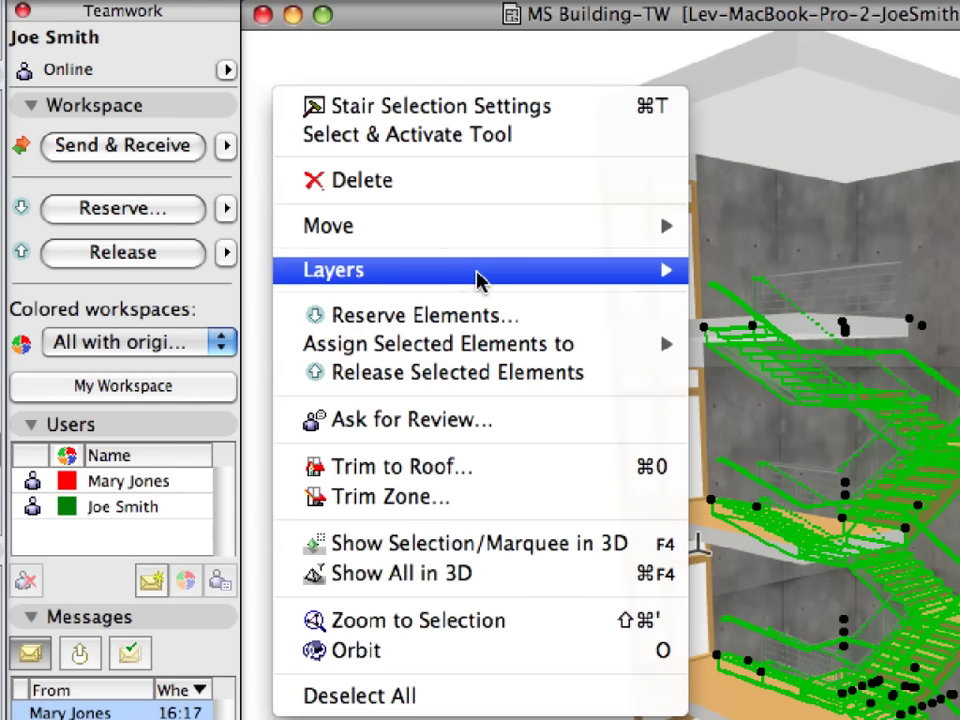
{"action": "mouse_move", "coordinate": [489, 341]}
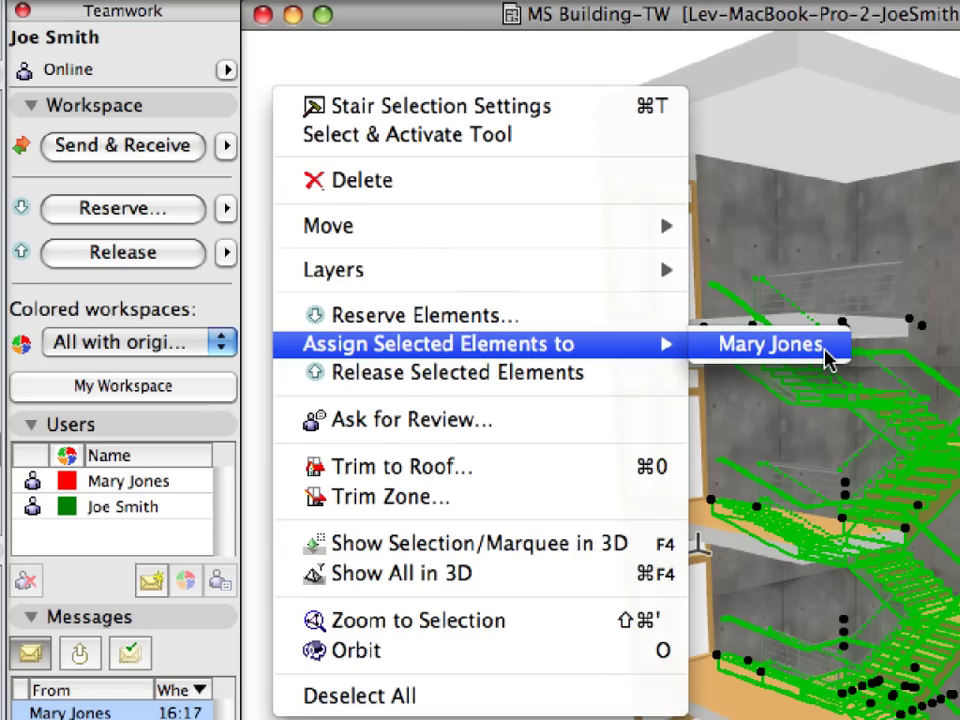
{"action": "left_click", "coordinate": [770, 344]}
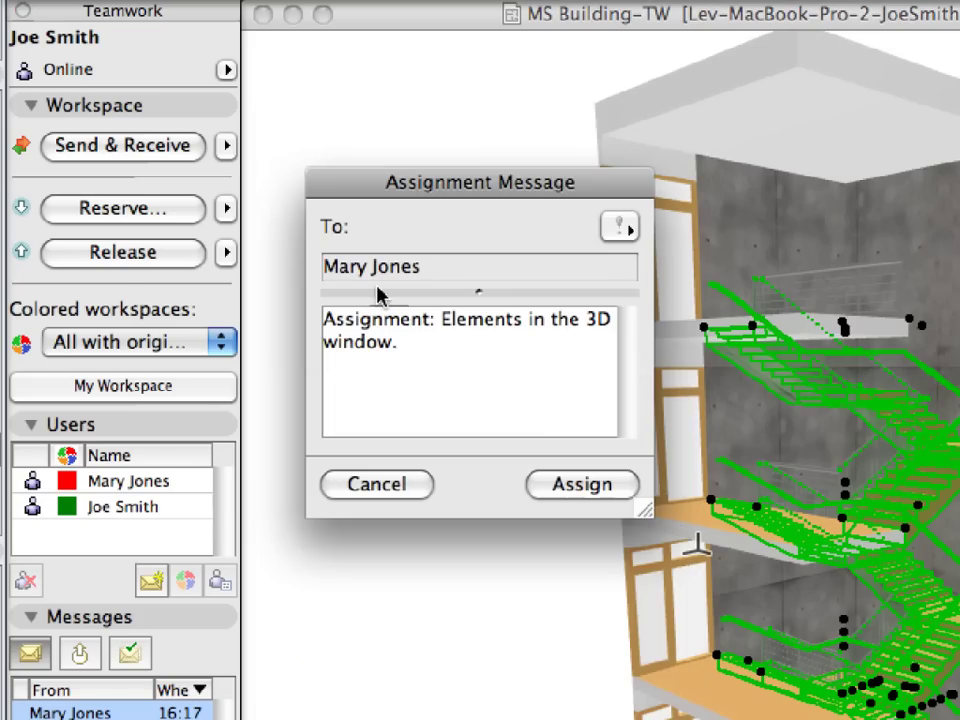
{"action": "left_click", "coordinate": [624, 484]}
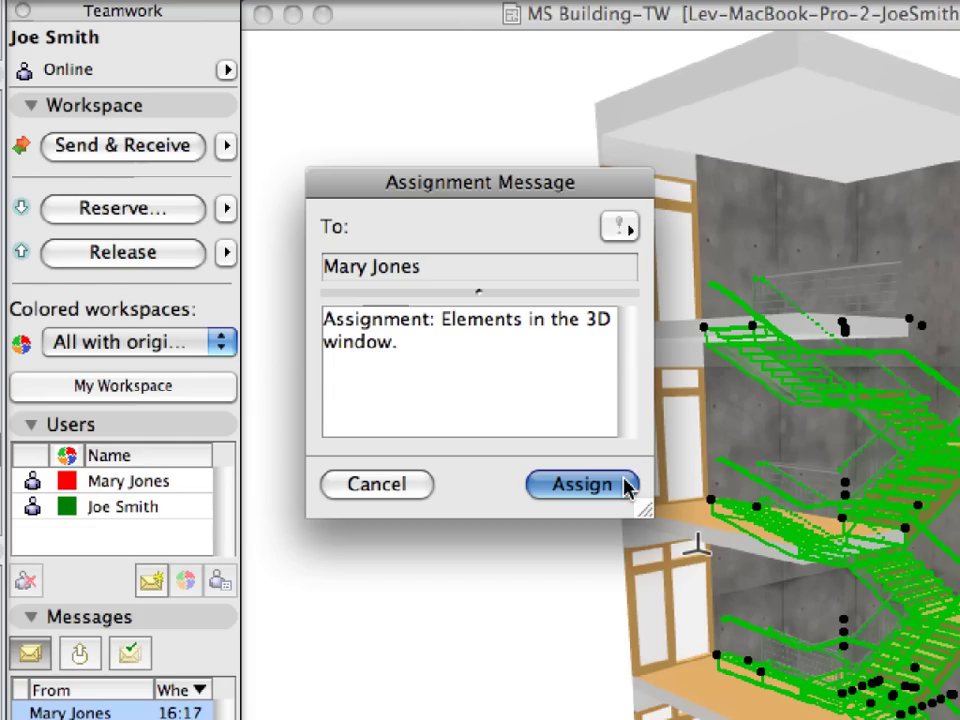
{"action": "left_click", "coordinate": [624, 484]}
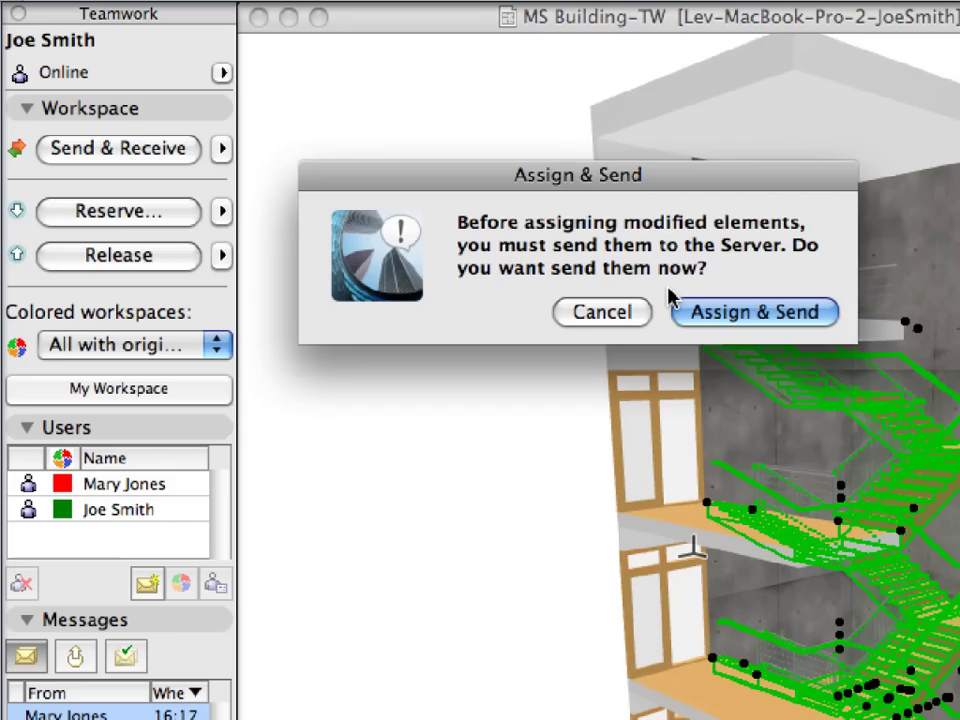
Send the modified stairs to the server with the assignment, then Send & Receive changes
{"action": "left_click", "coordinate": [812, 314]}
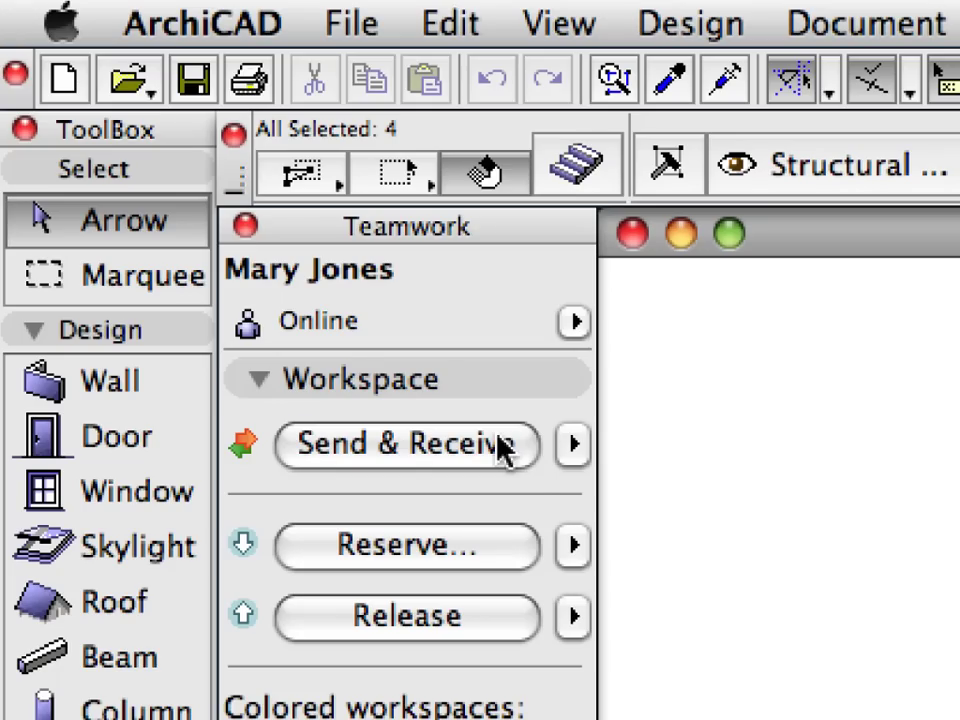
{"action": "left_click", "coordinate": [523, 452]}
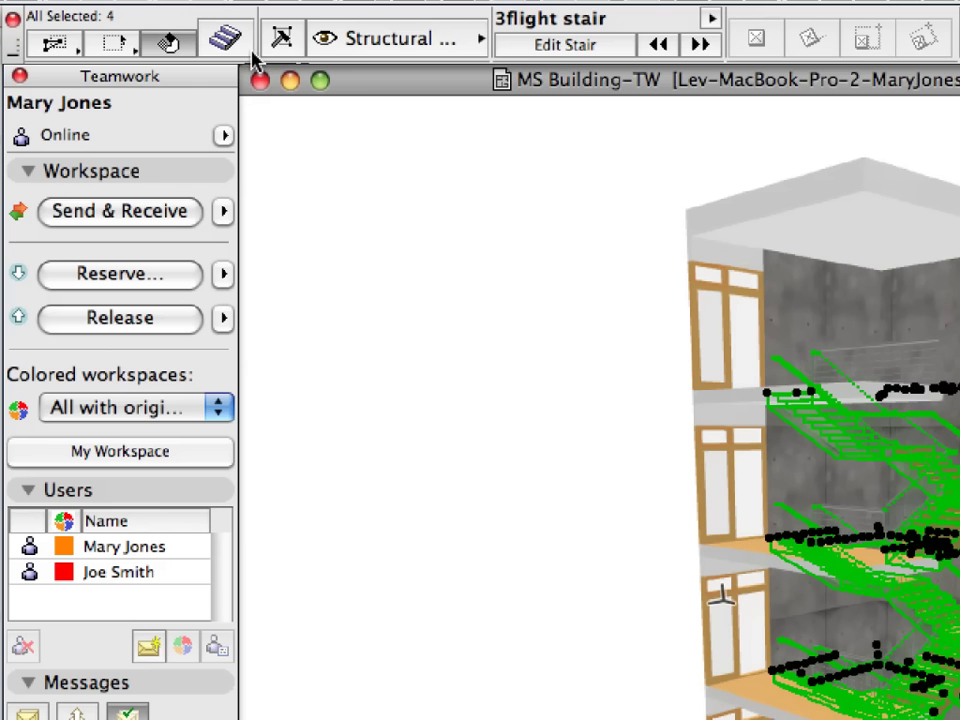
In Stair Selection Settings, pick '3 Flight Balsuters' from the Embedded Library
{"action": "left_click", "coordinate": [247, 52]}
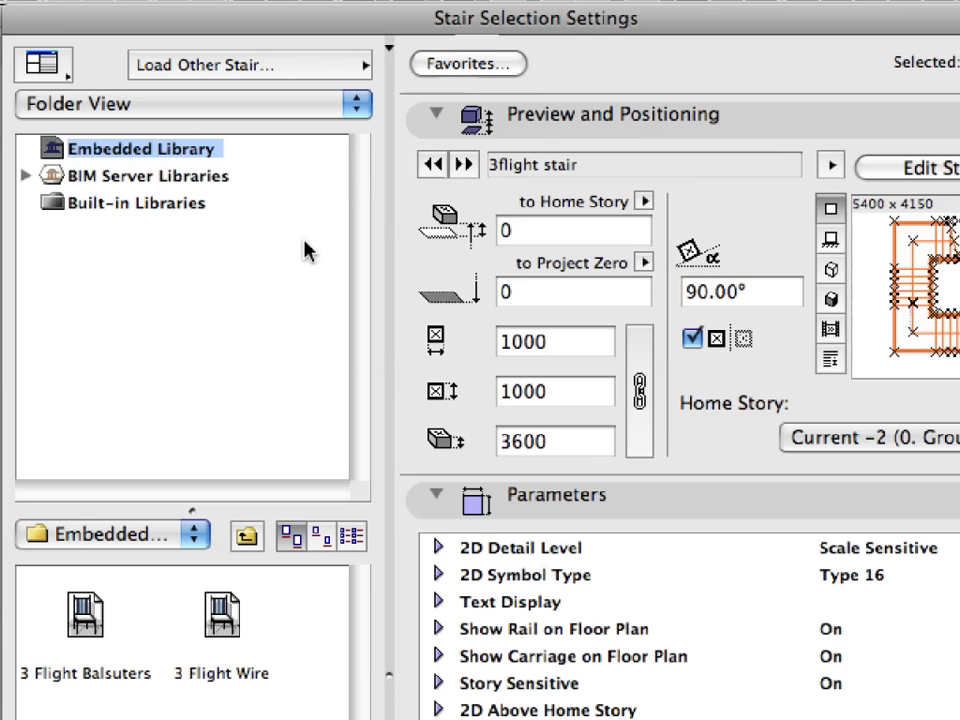
{"action": "left_click", "coordinate": [268, 375]}
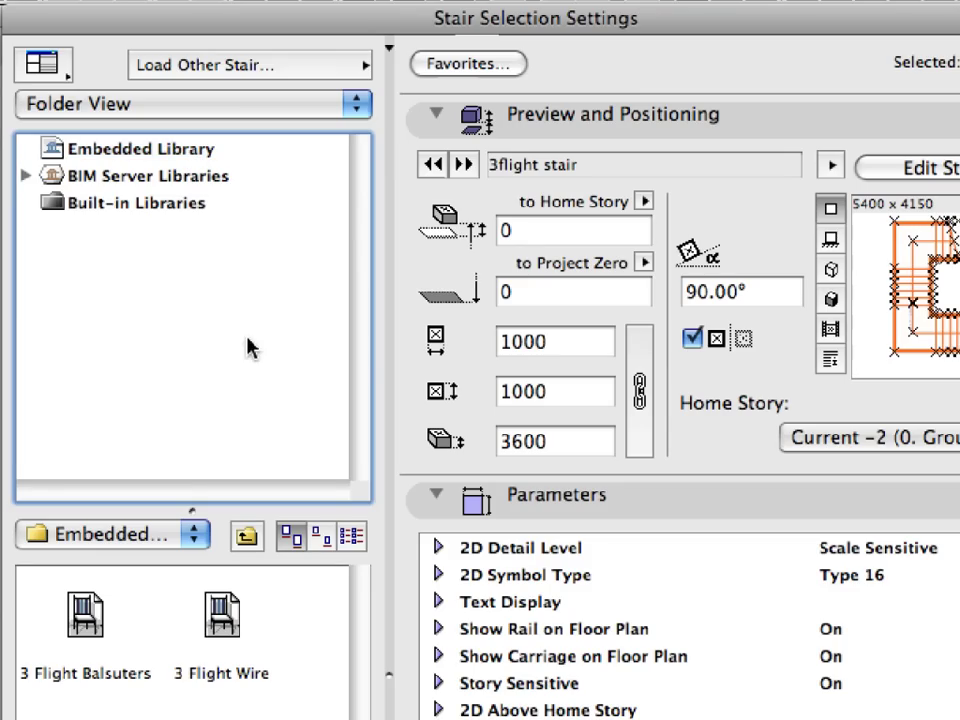
{"action": "left_click", "coordinate": [125, 152]}
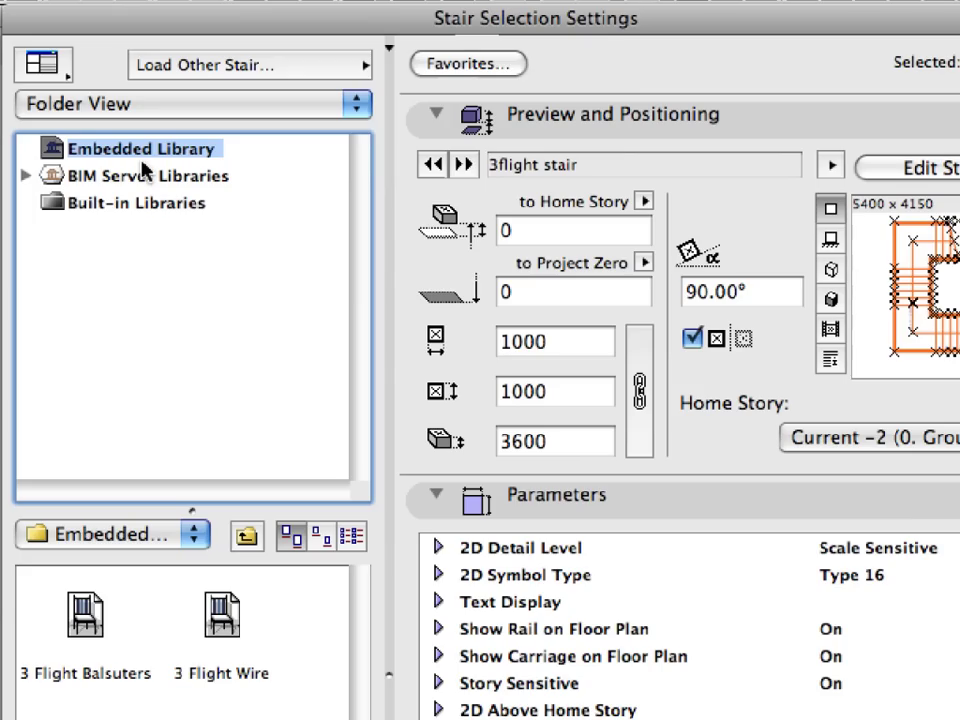
{"action": "left_click_drag", "start_coordinate": [184, 508], "coordinate": [186, 291]}
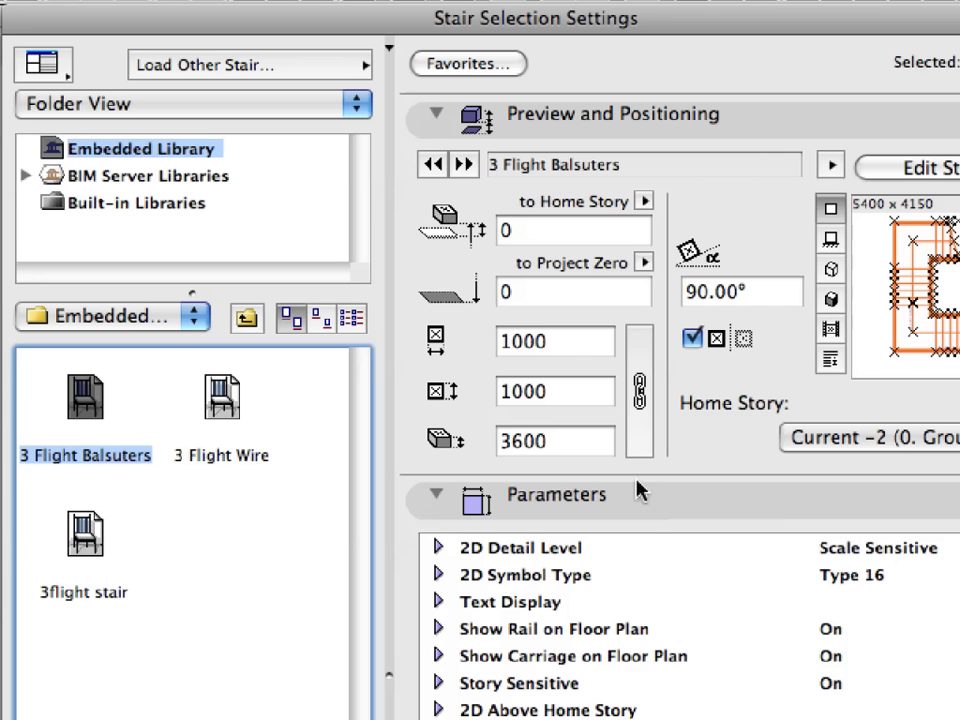
{"action": "left_click", "coordinate": [680, 503]}
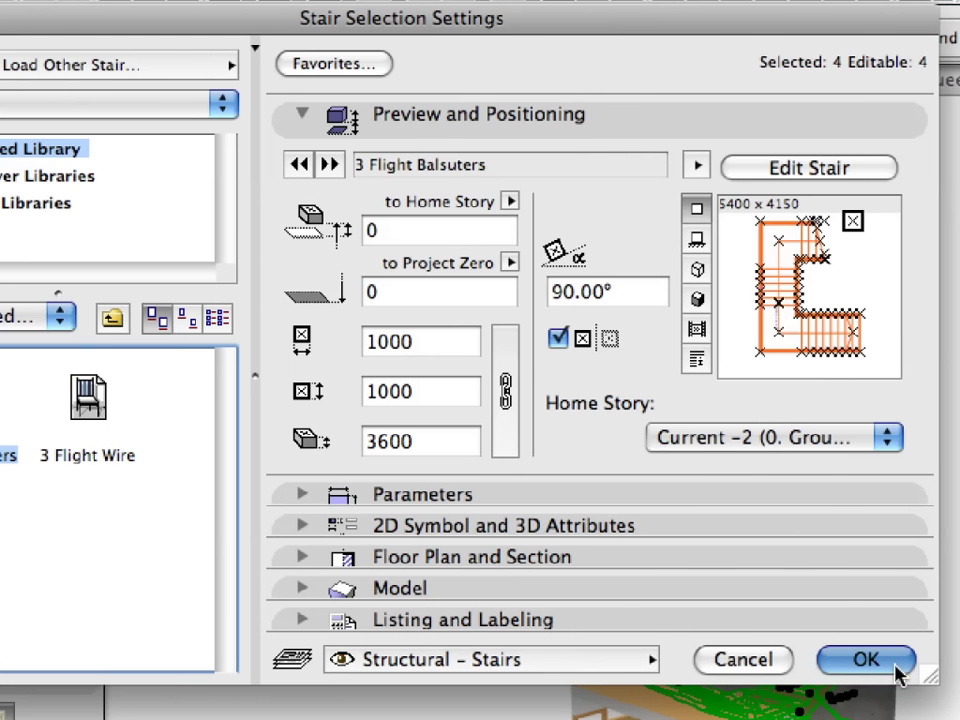
Apply '3 Flight Balsuters' to the selected stairs, then swap them to '3 Flight Wire'
{"action": "left_click", "coordinate": [866, 660]}
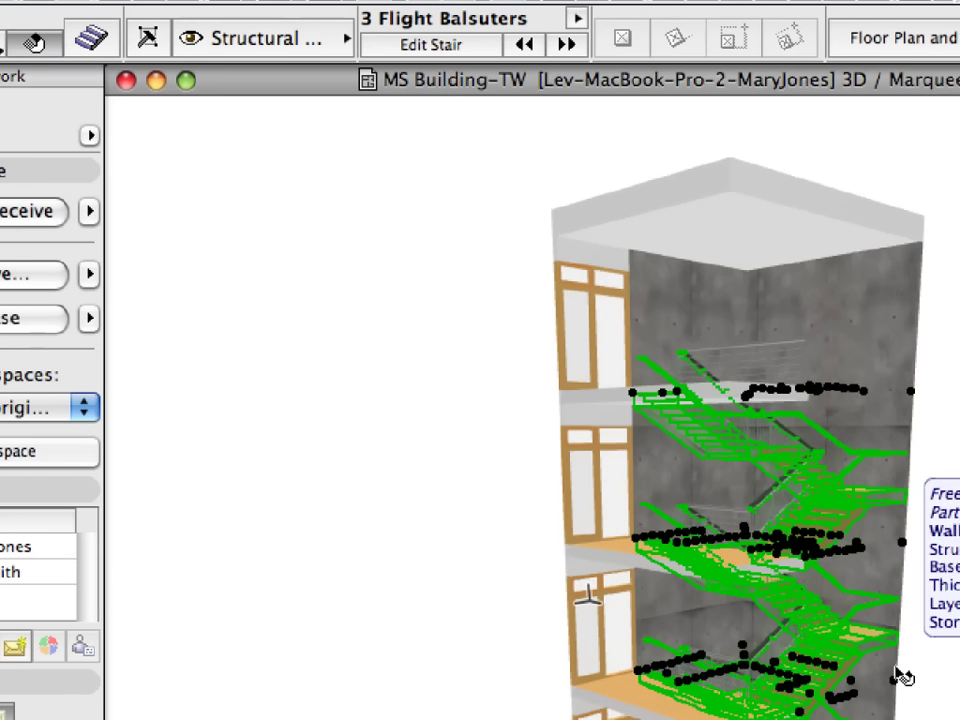
{"action": "scroll", "coordinate": [487, 447], "scroll_direction": "up", "scroll_amount": 5}
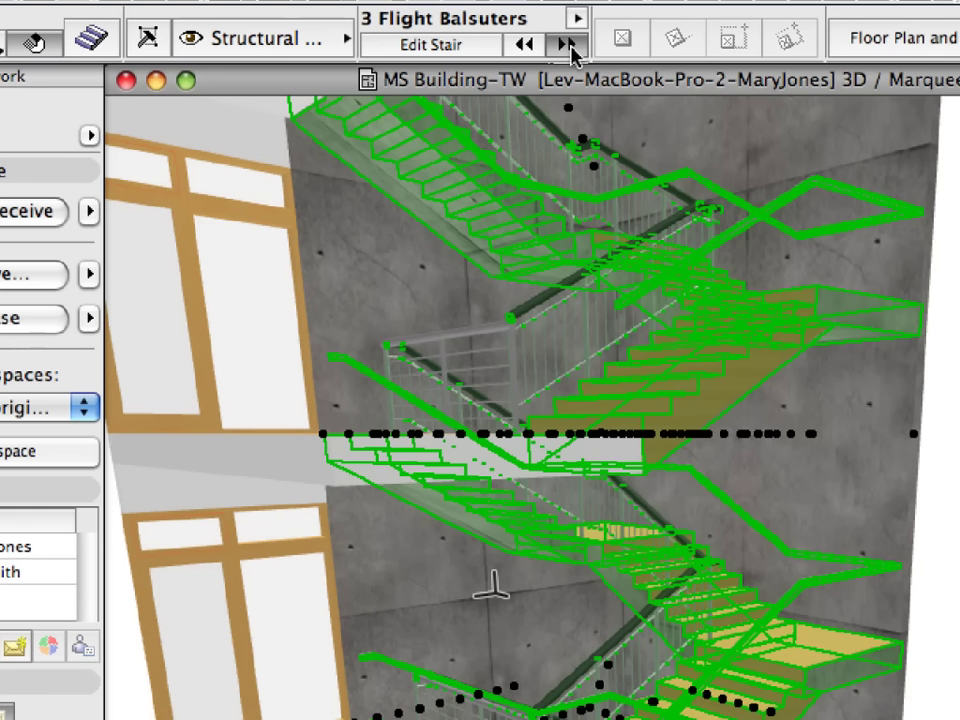
{"action": "left_click", "coordinate": [566, 44]}
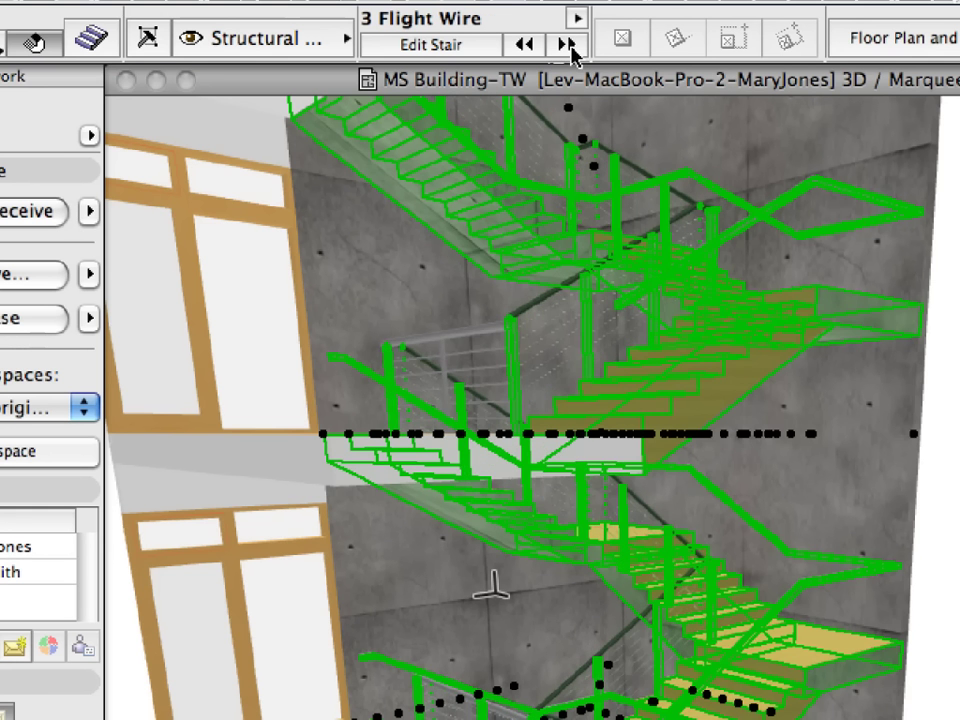
{"action": "left_click", "coordinate": [570, 72]}
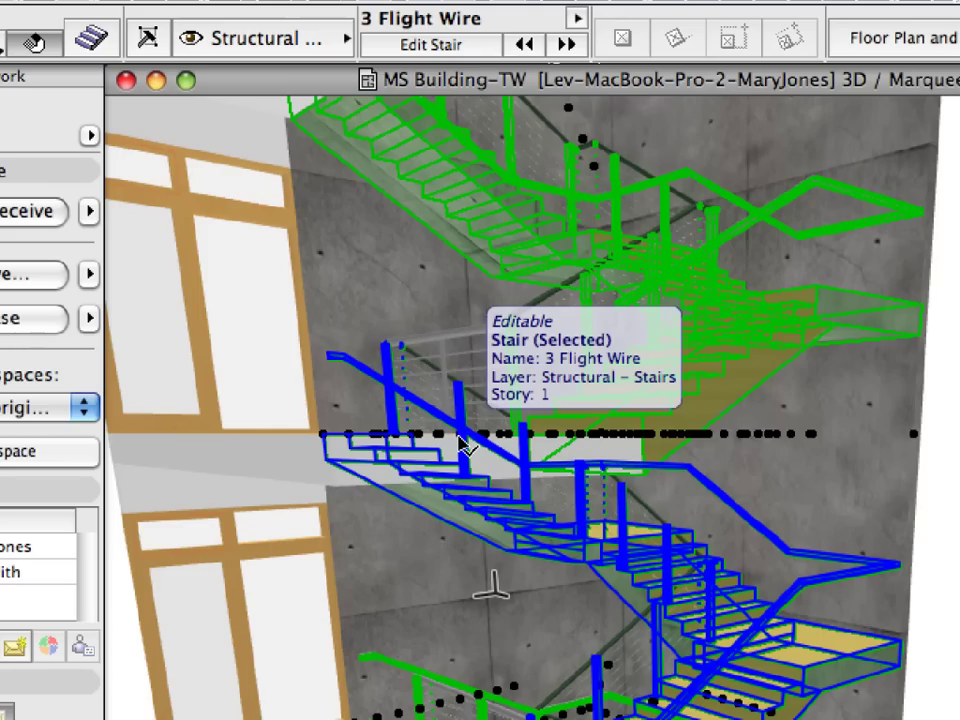
{"action": "left_click", "coordinate": [50, 0]}
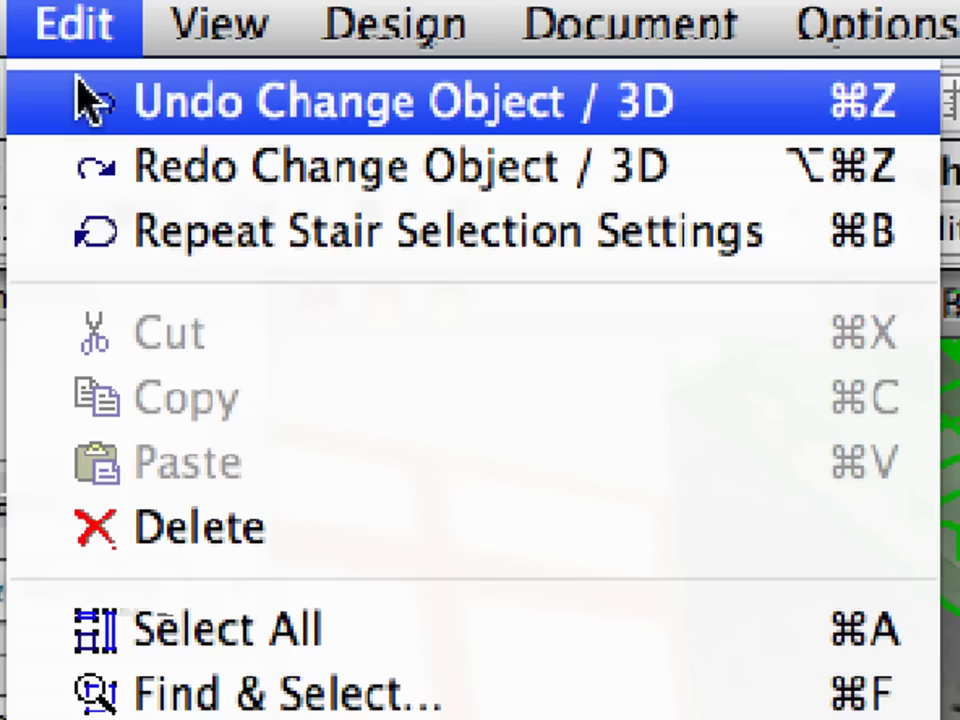
Undo the object change so the stairs revert to the original '3flight stair'
{"action": "left_click", "coordinate": [90, 100]}
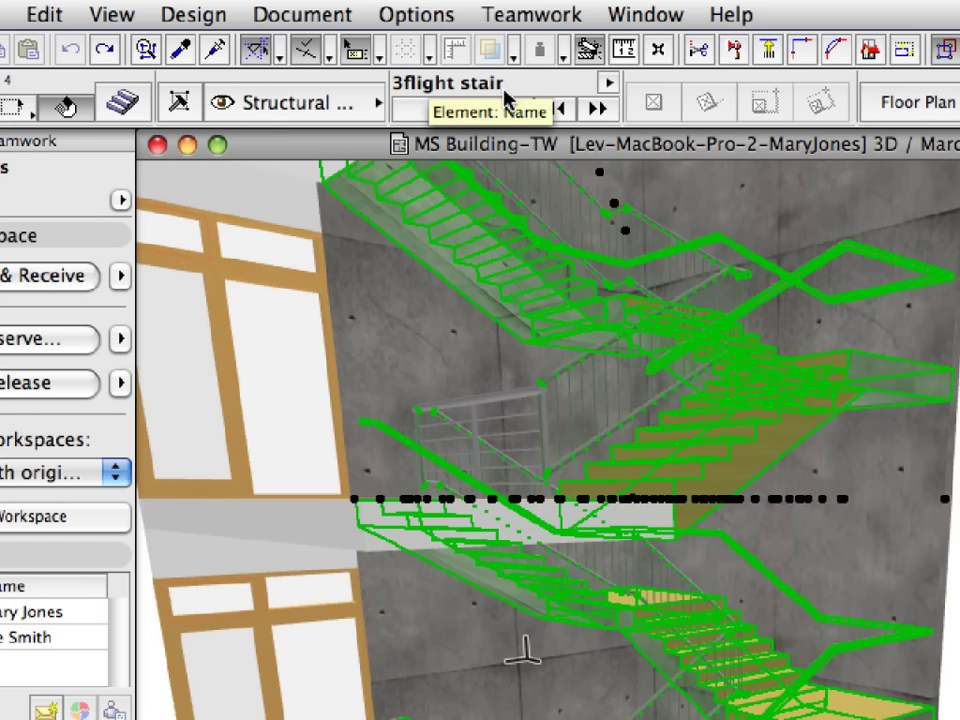